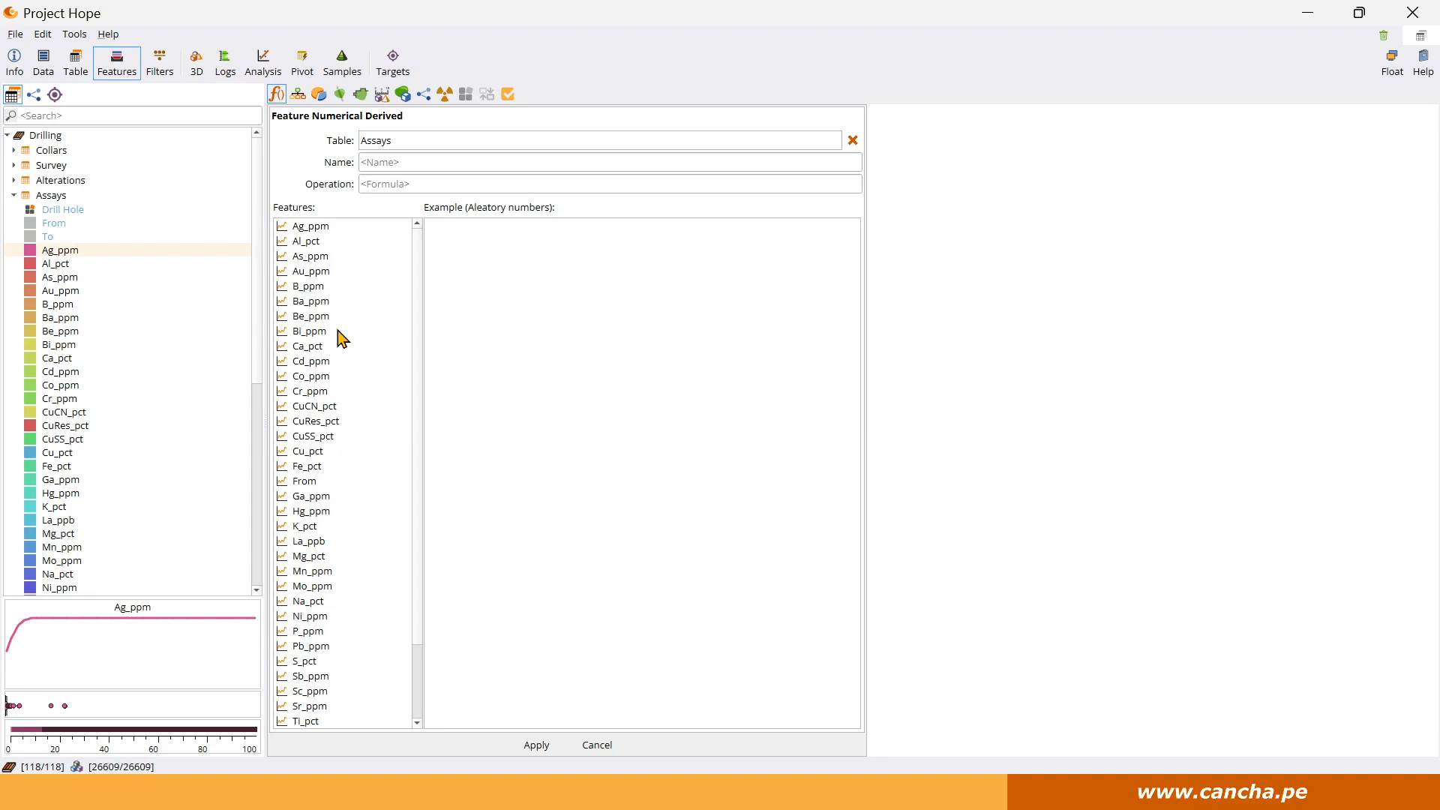
Create a derived numerical feature named Fe/S in the Assays table with the formula Fe_pct/S_pct and apply its legend.
scroll(343, 339, down, 2)
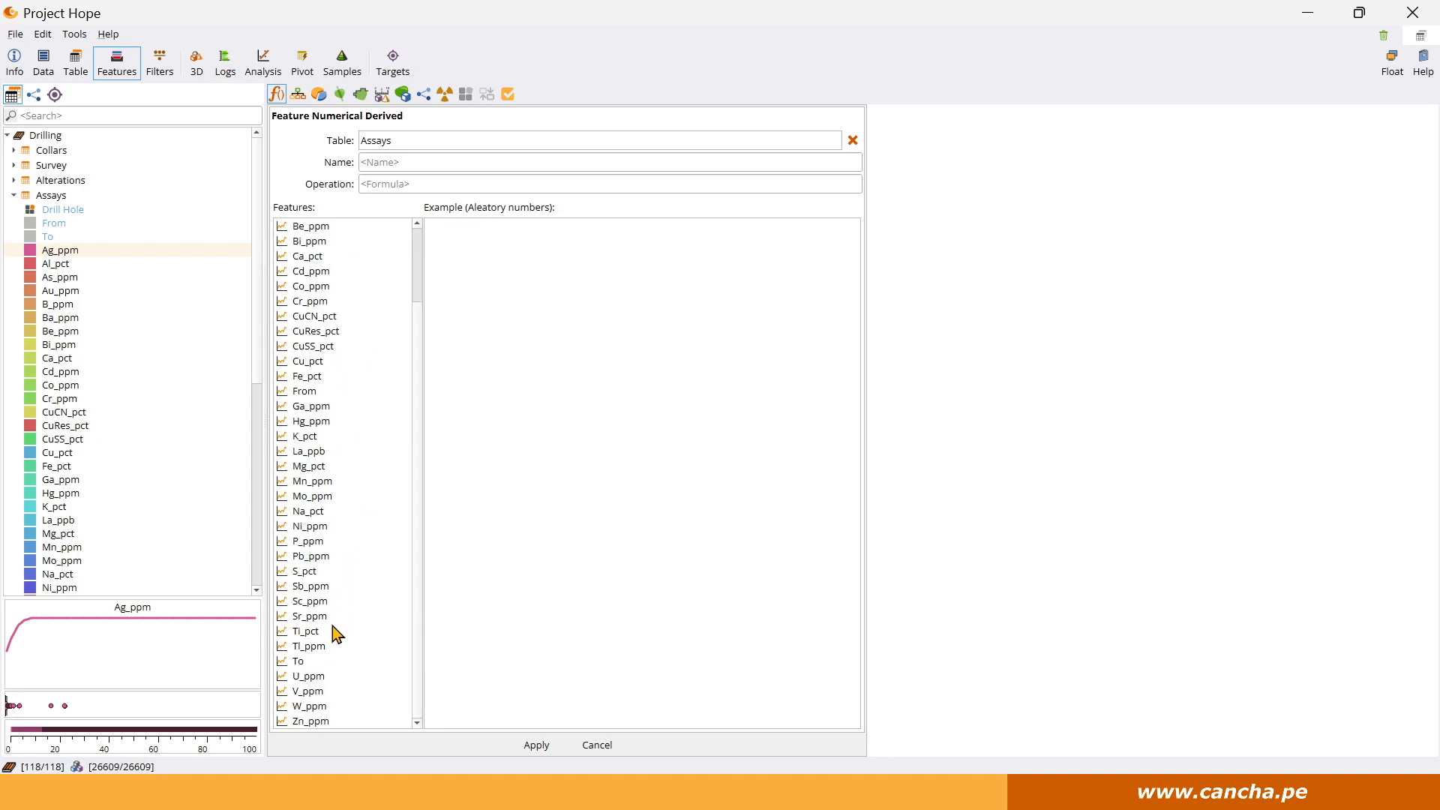
double_click(322, 376)
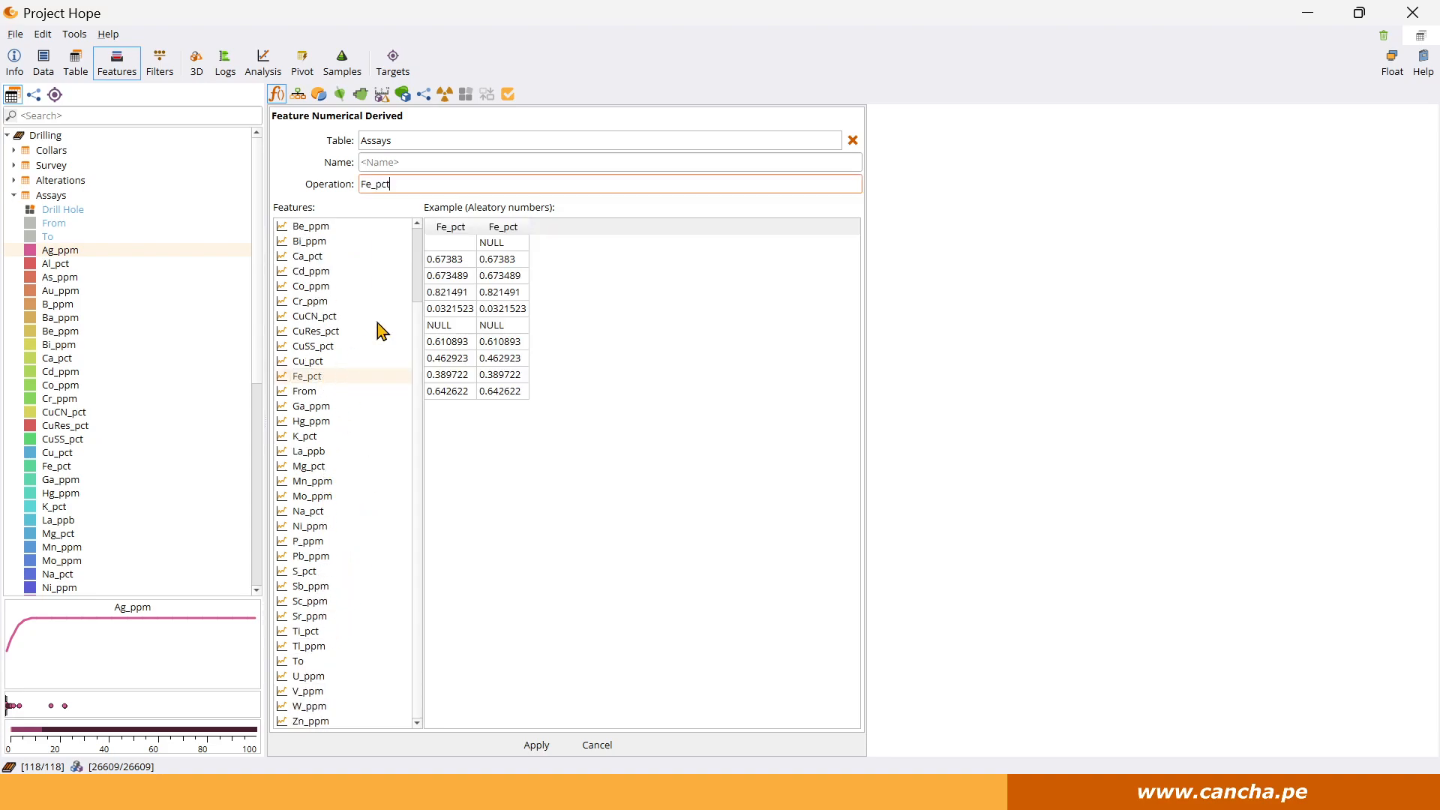
text(/)
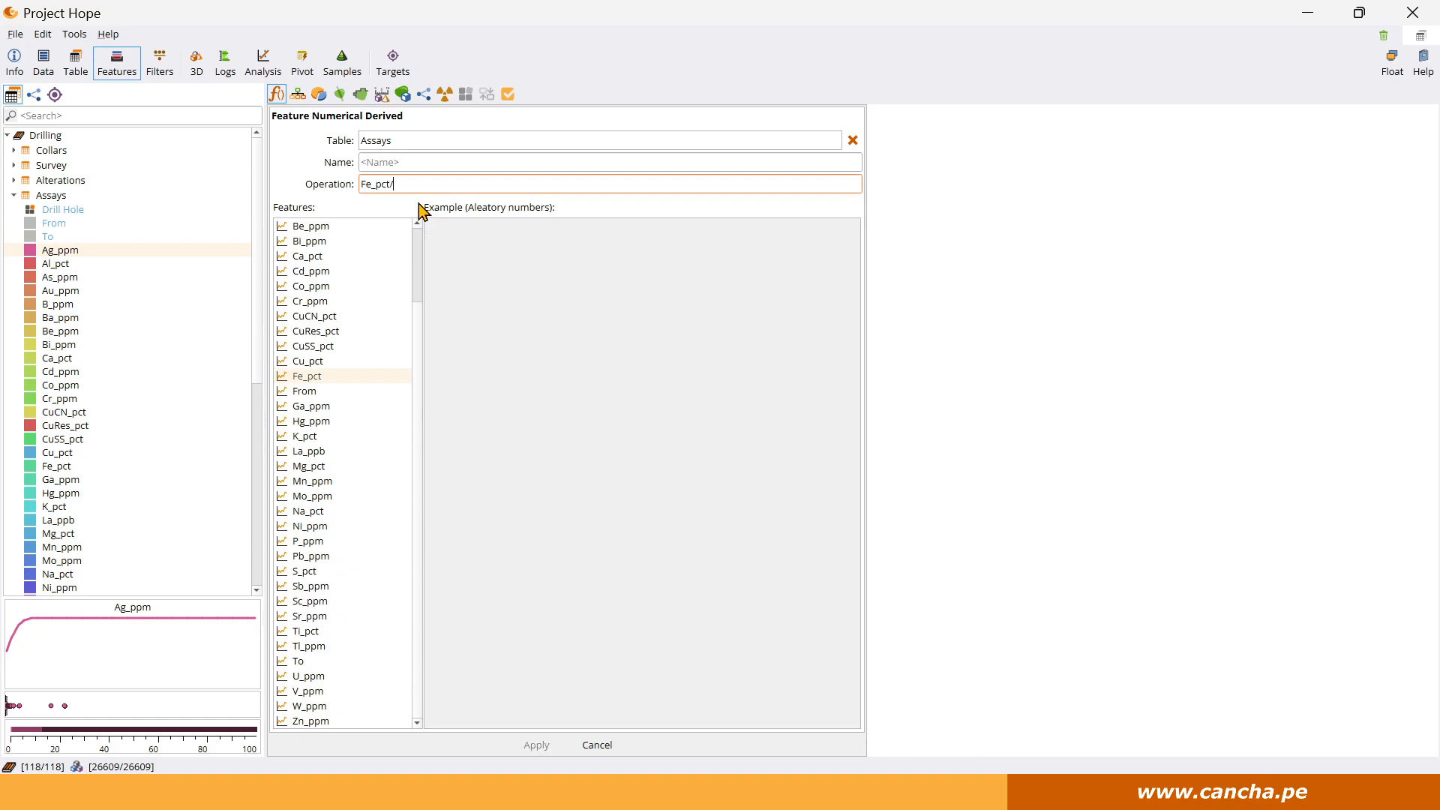
double_click(308, 571)
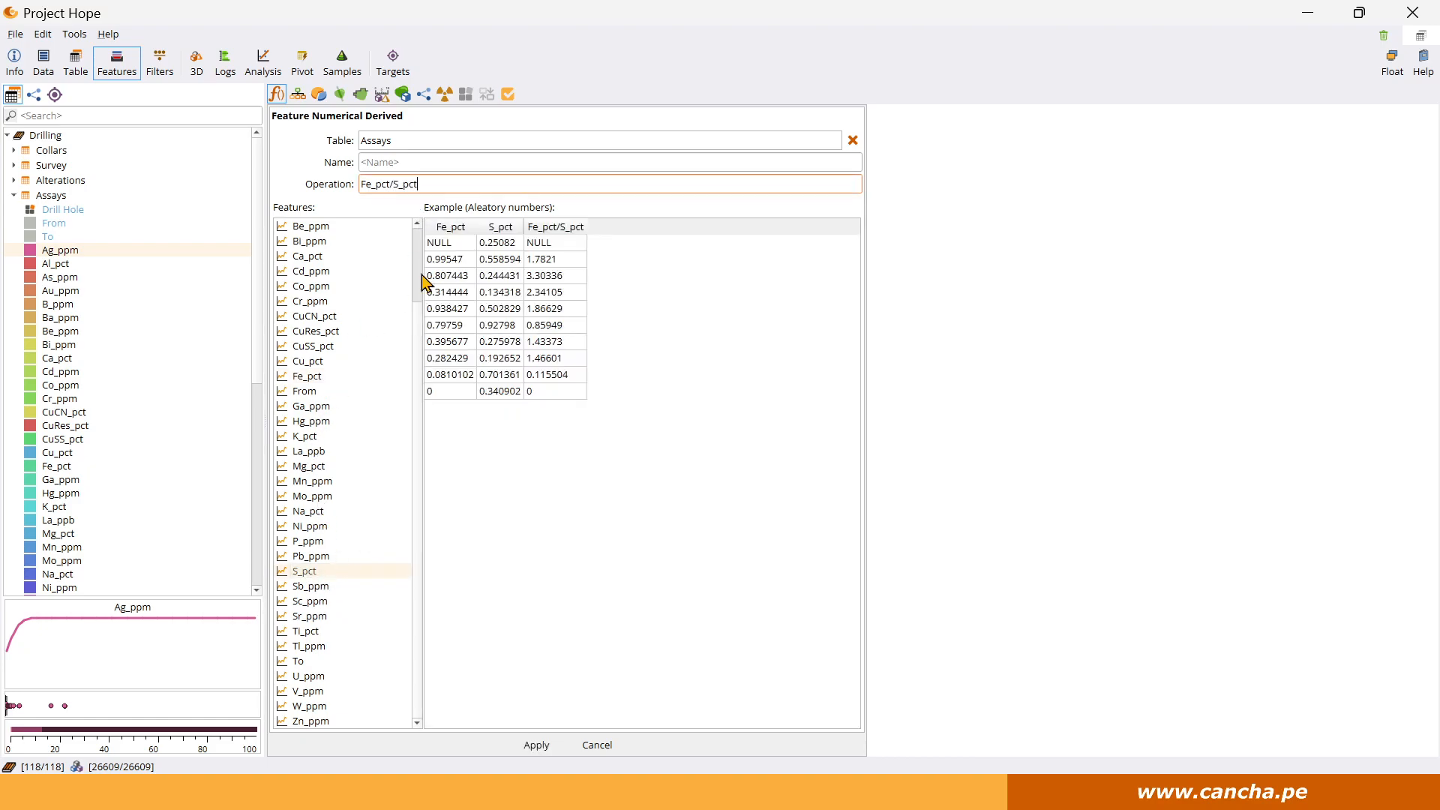
click(393, 164)
text(Fe/S)
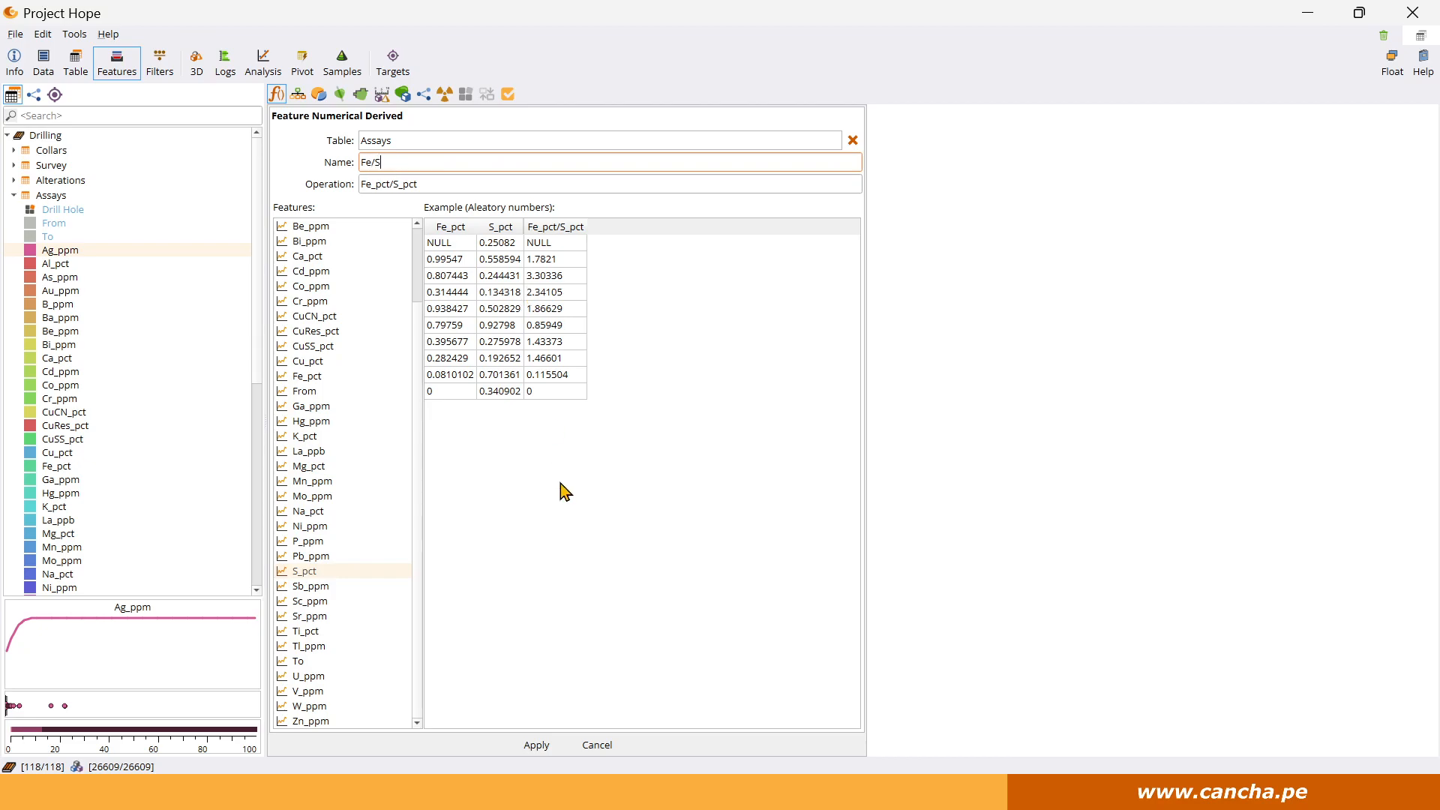
click(537, 745)
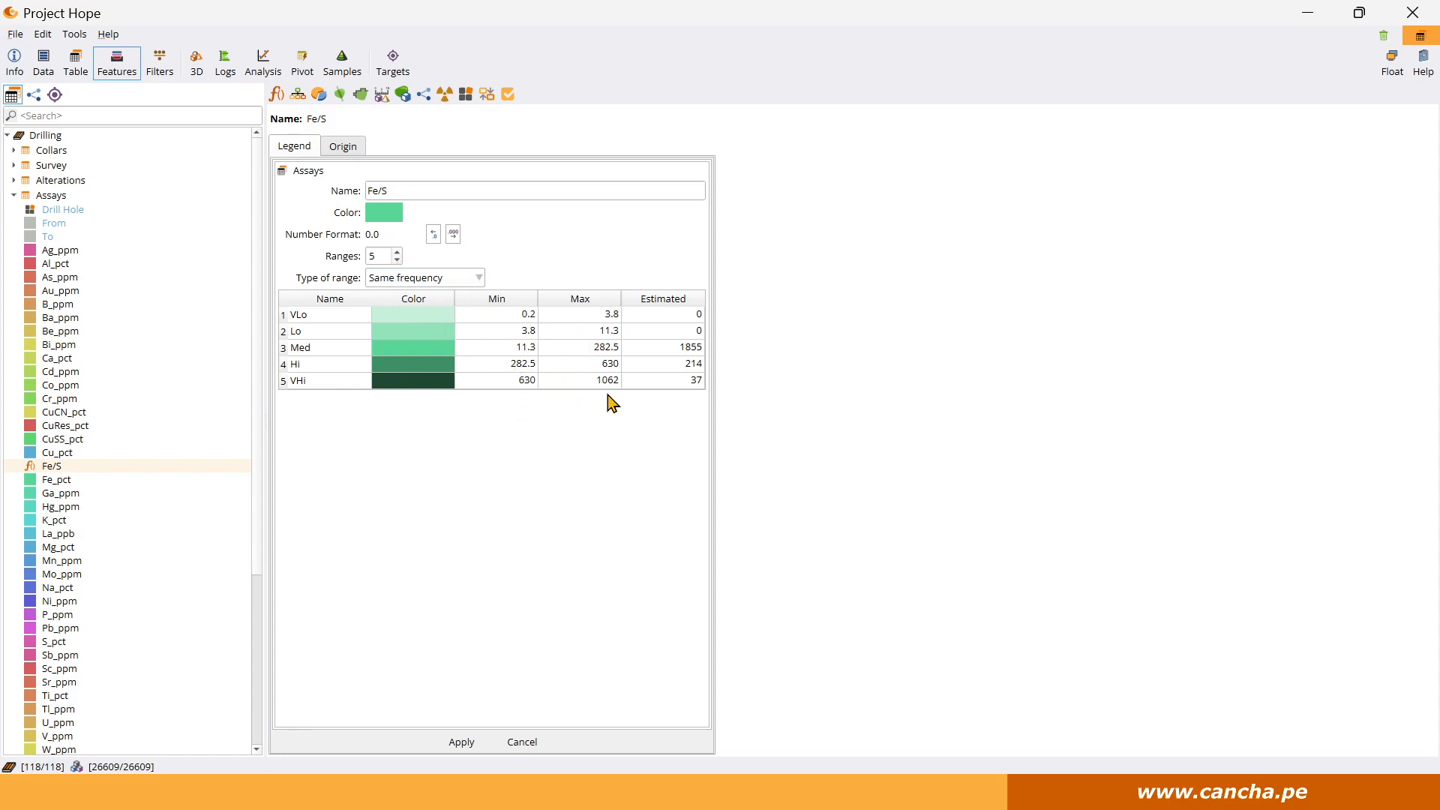
click(465, 742)
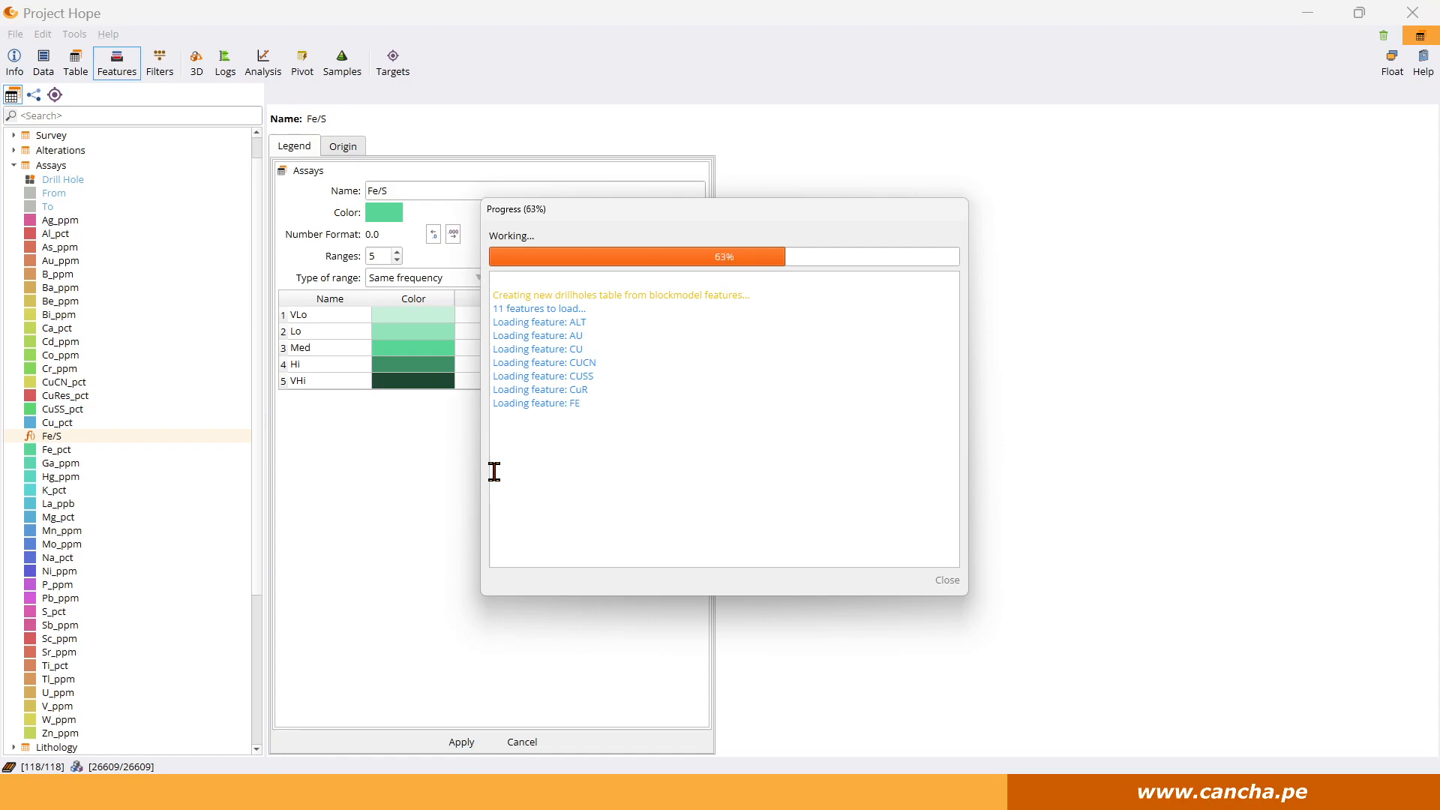
Remove the Ba_ppm, Au_ppm, Be_ppm, As_ppm and Sb_ppm columns from the drill hole log.
click(225, 64)
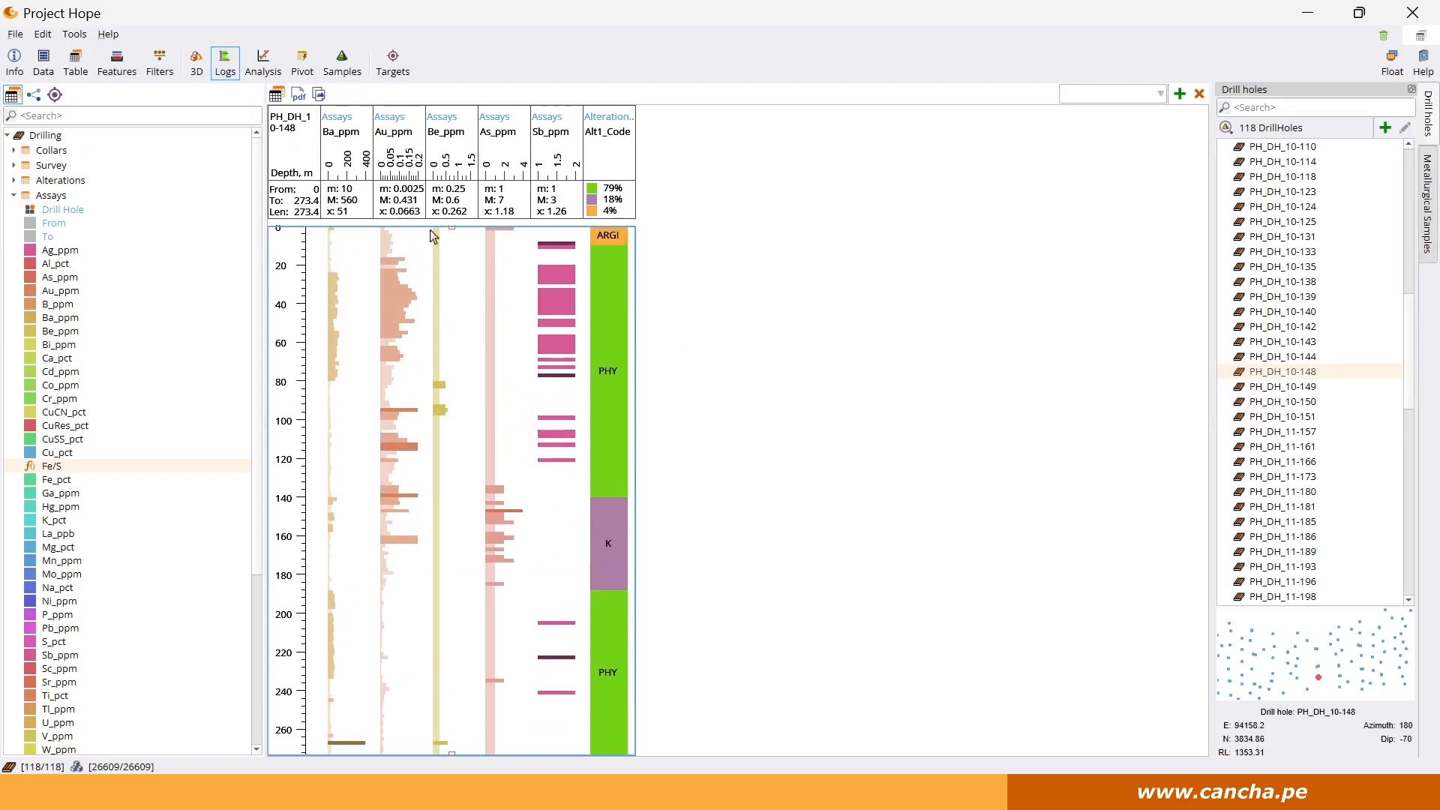
click(357, 171)
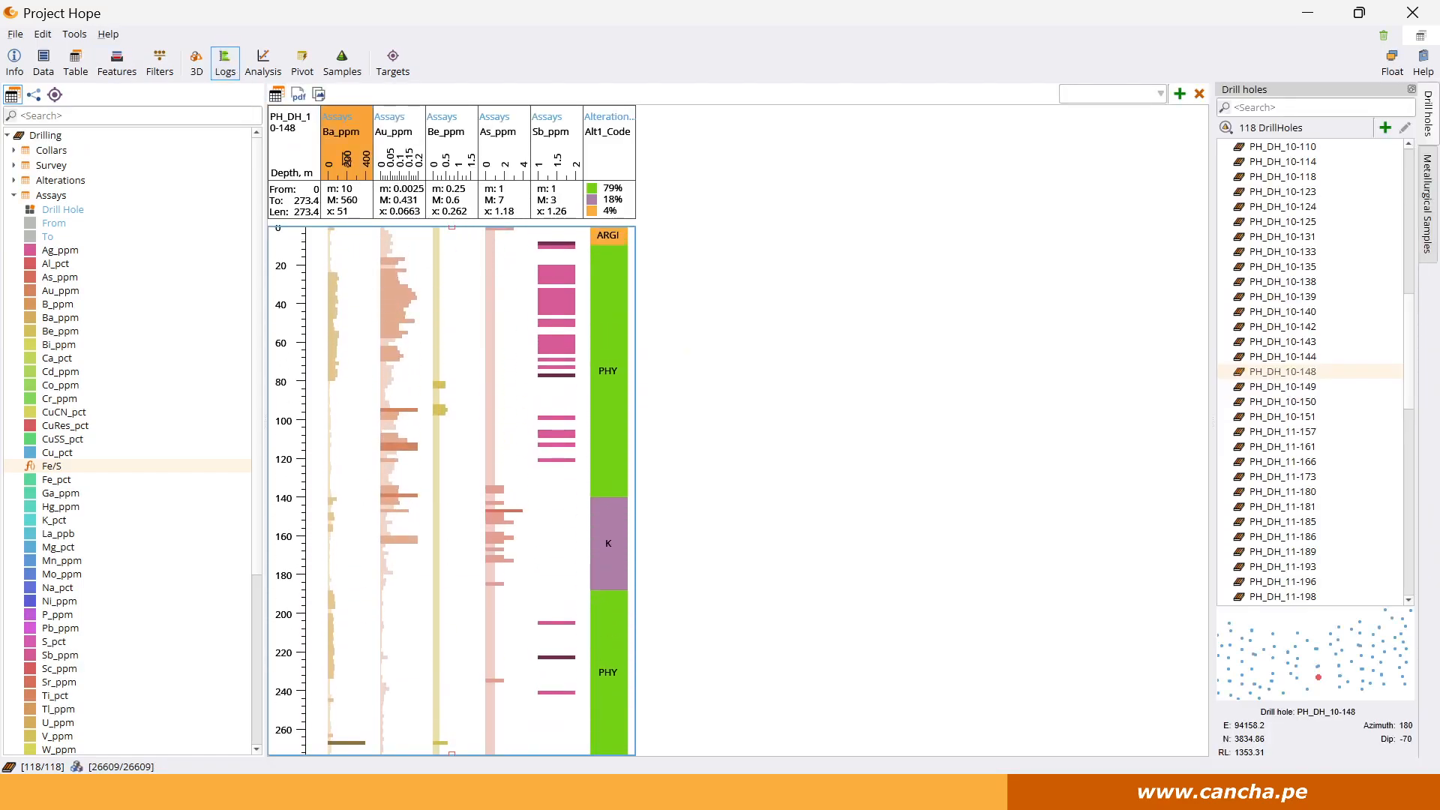
key(Delete)
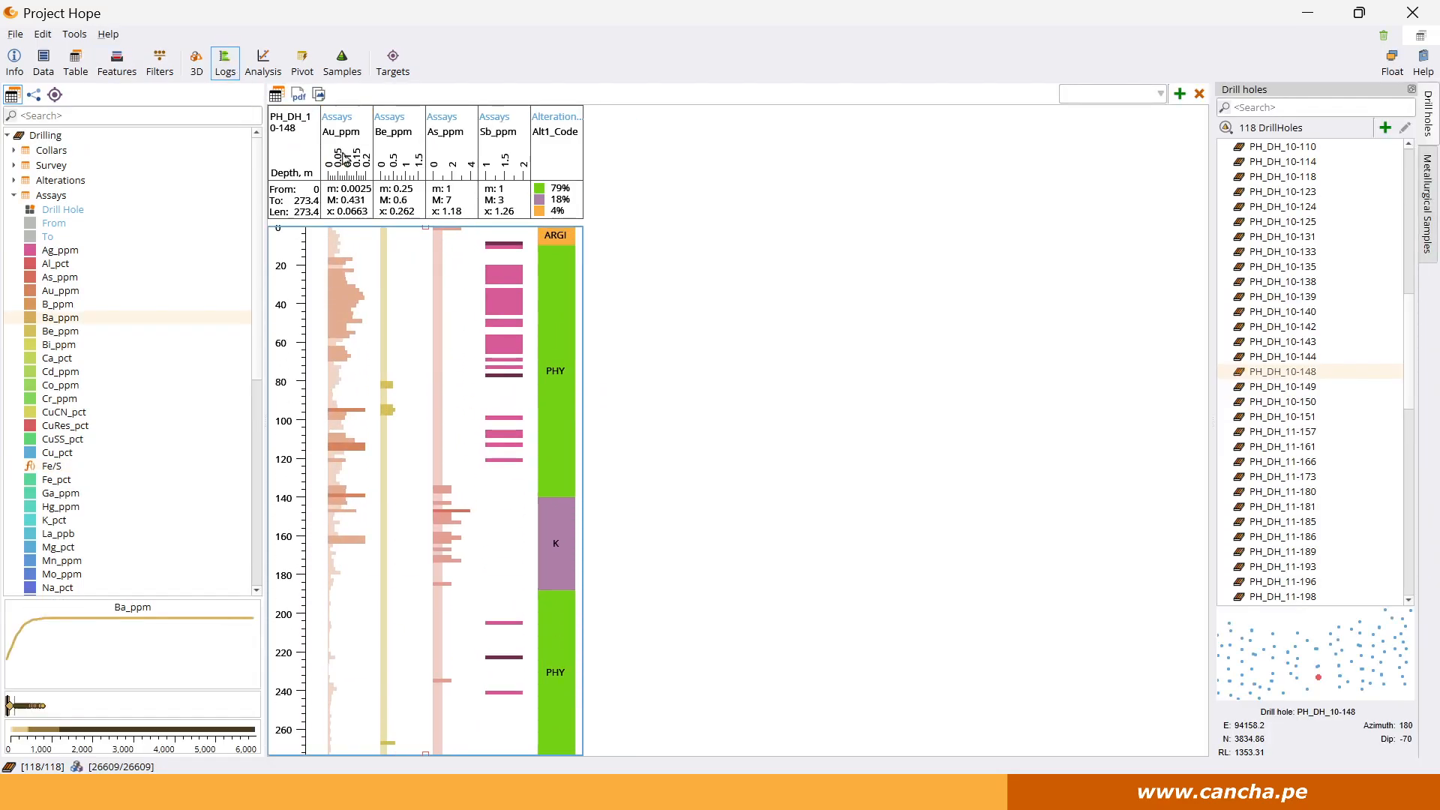
click(346, 159)
key(Delete)
click(345, 159)
key(Delete)
click(346, 159)
key(Delete)
click(346, 159)
key(Delete)
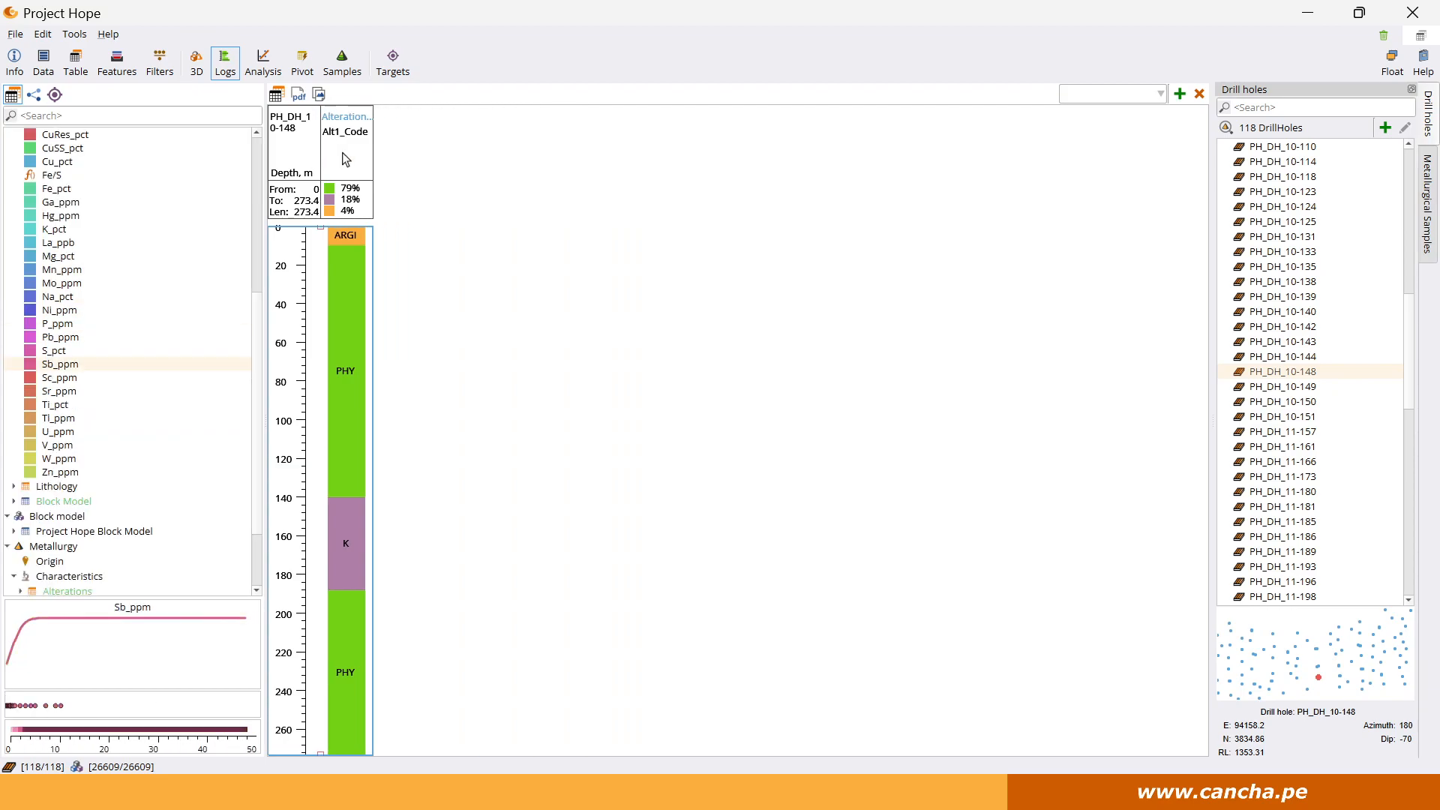
Add the Fe_pct, S_pct and Fe/S assay columns to the drill hole log and compare them along the hole.
scroll(75, 255, up, 2)
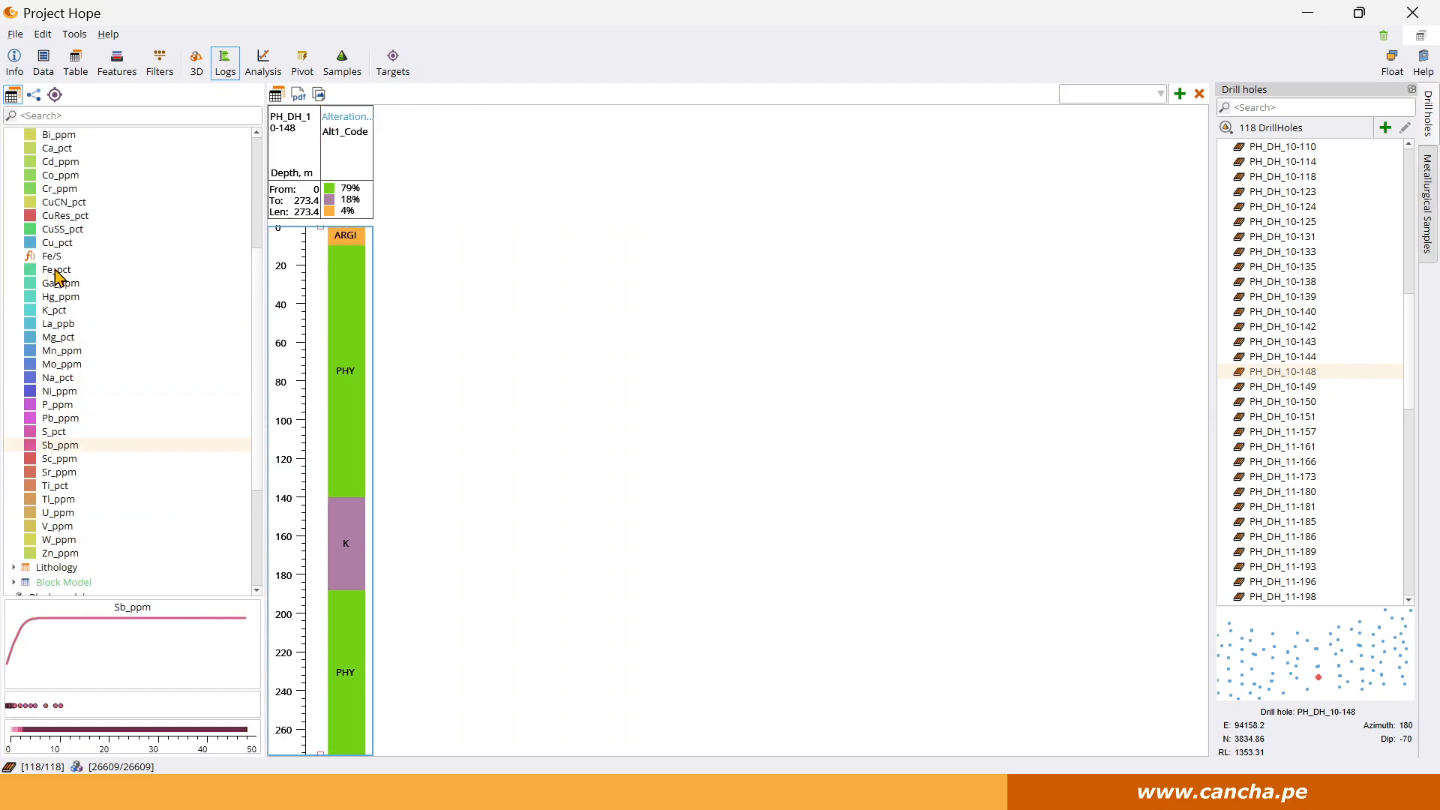
double_click(59, 270)
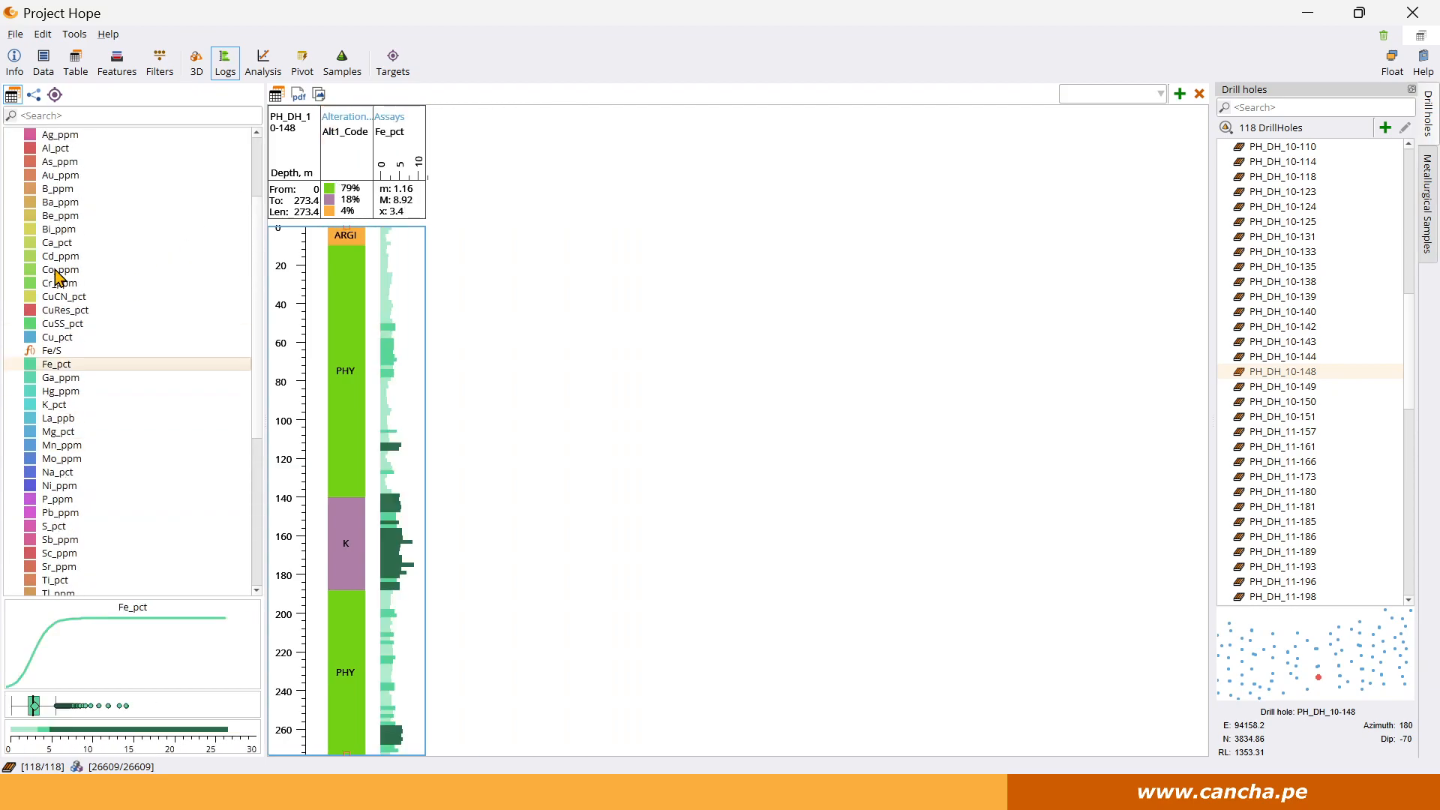
double_click(52, 526)
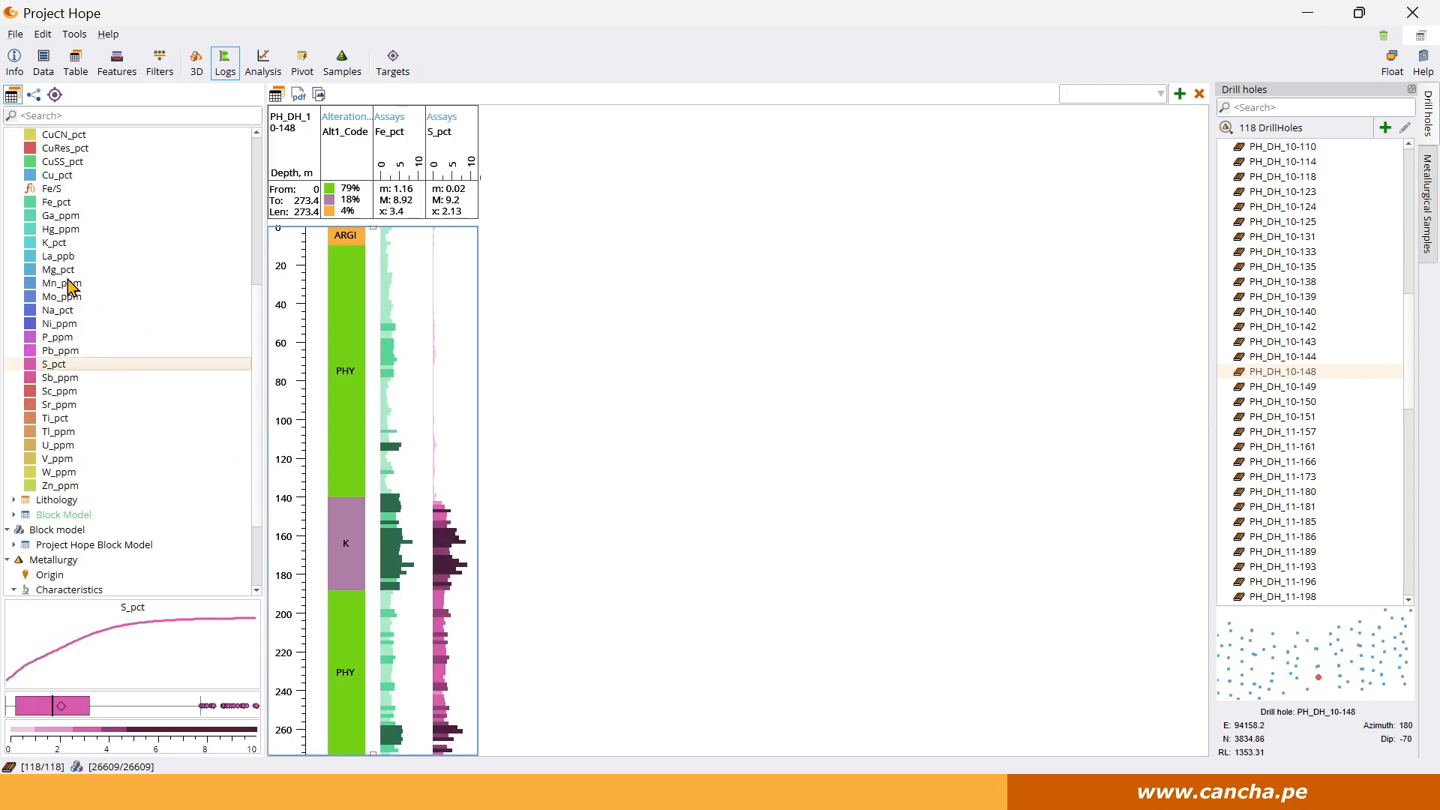
double_click(53, 189)
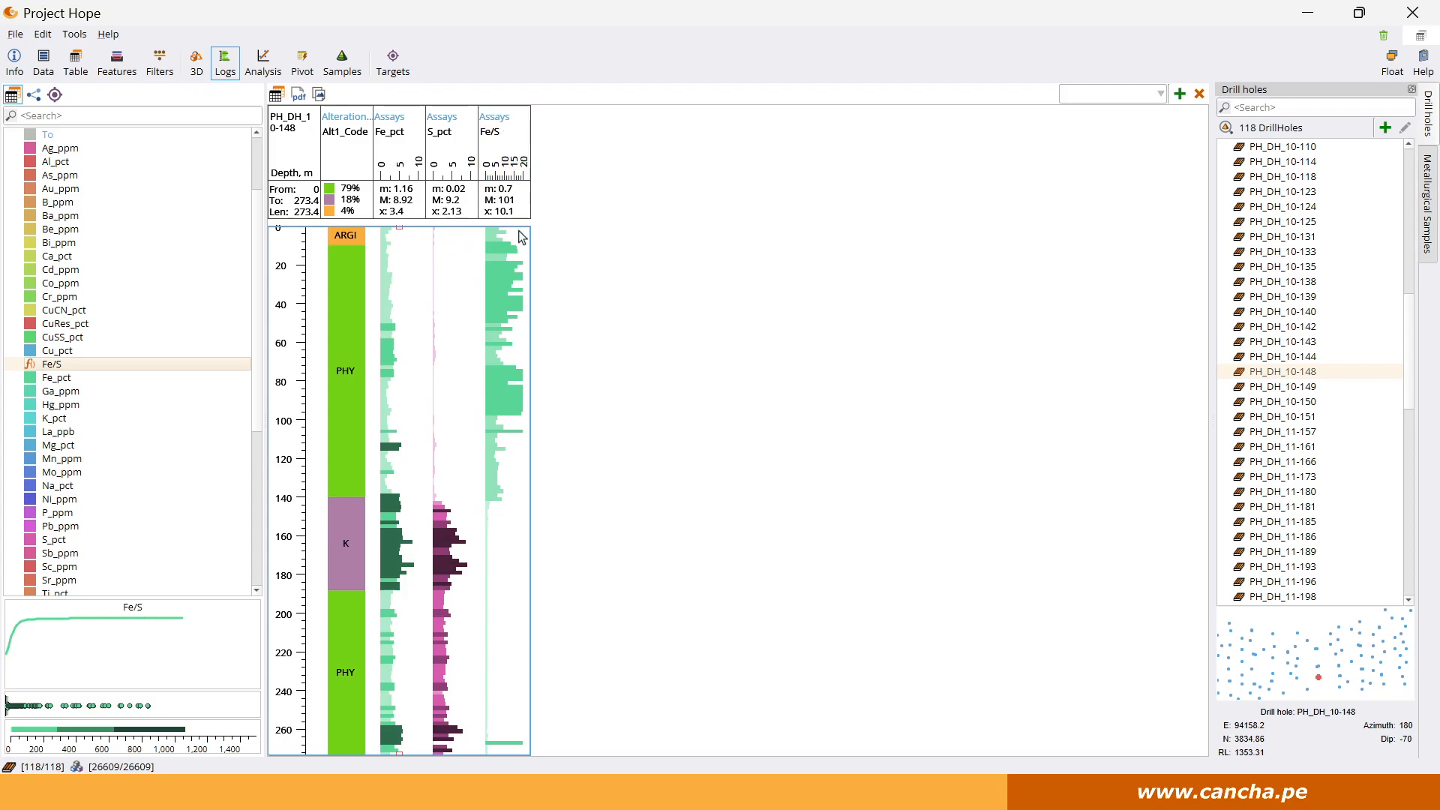
scroll(497, 533, down, 1)
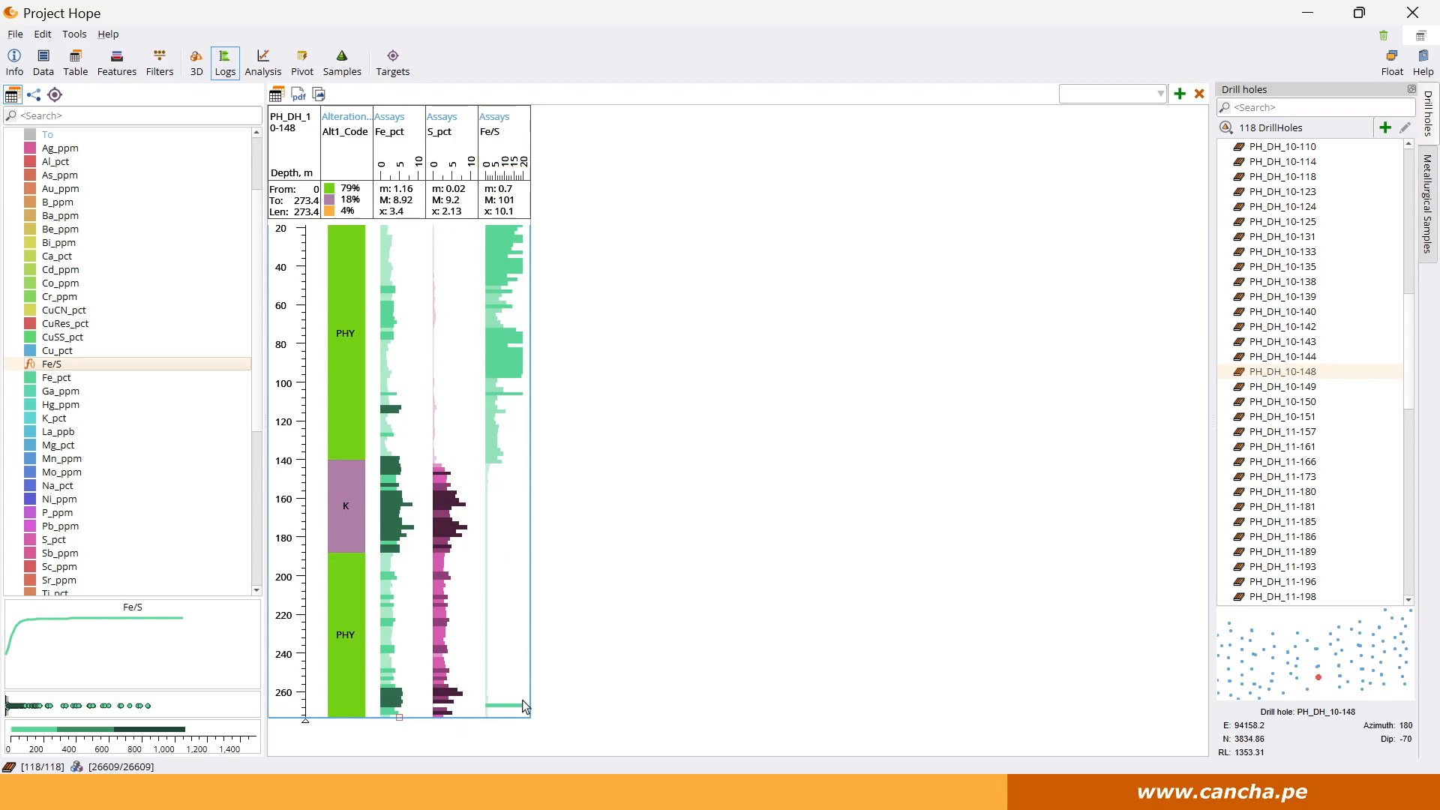
scroll(519, 444, up, 1)
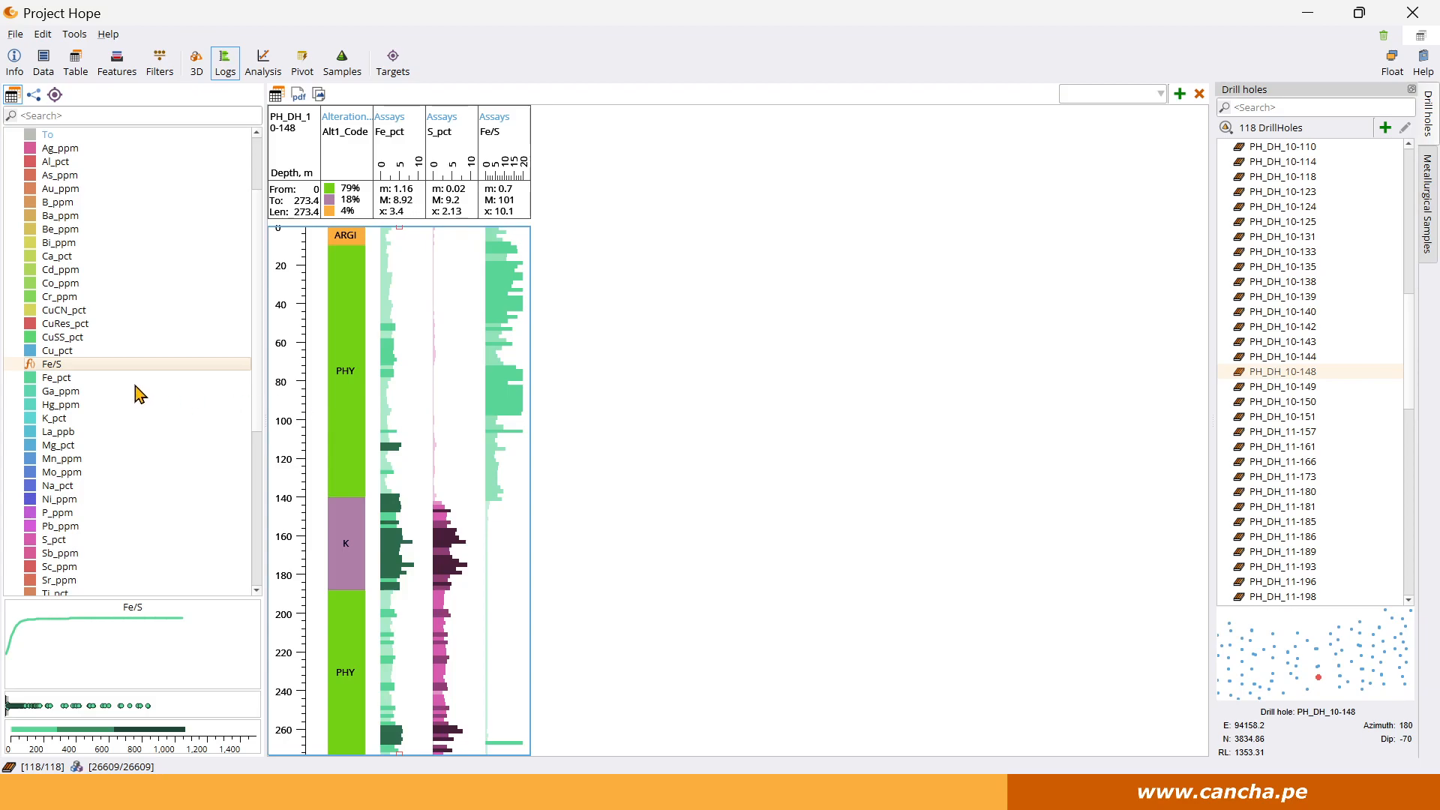
Start a new ratio on the Assays table with CuSS_pct, CuCN_pct and CuRes_pct as its components.
scroll(135, 387, up, 2)
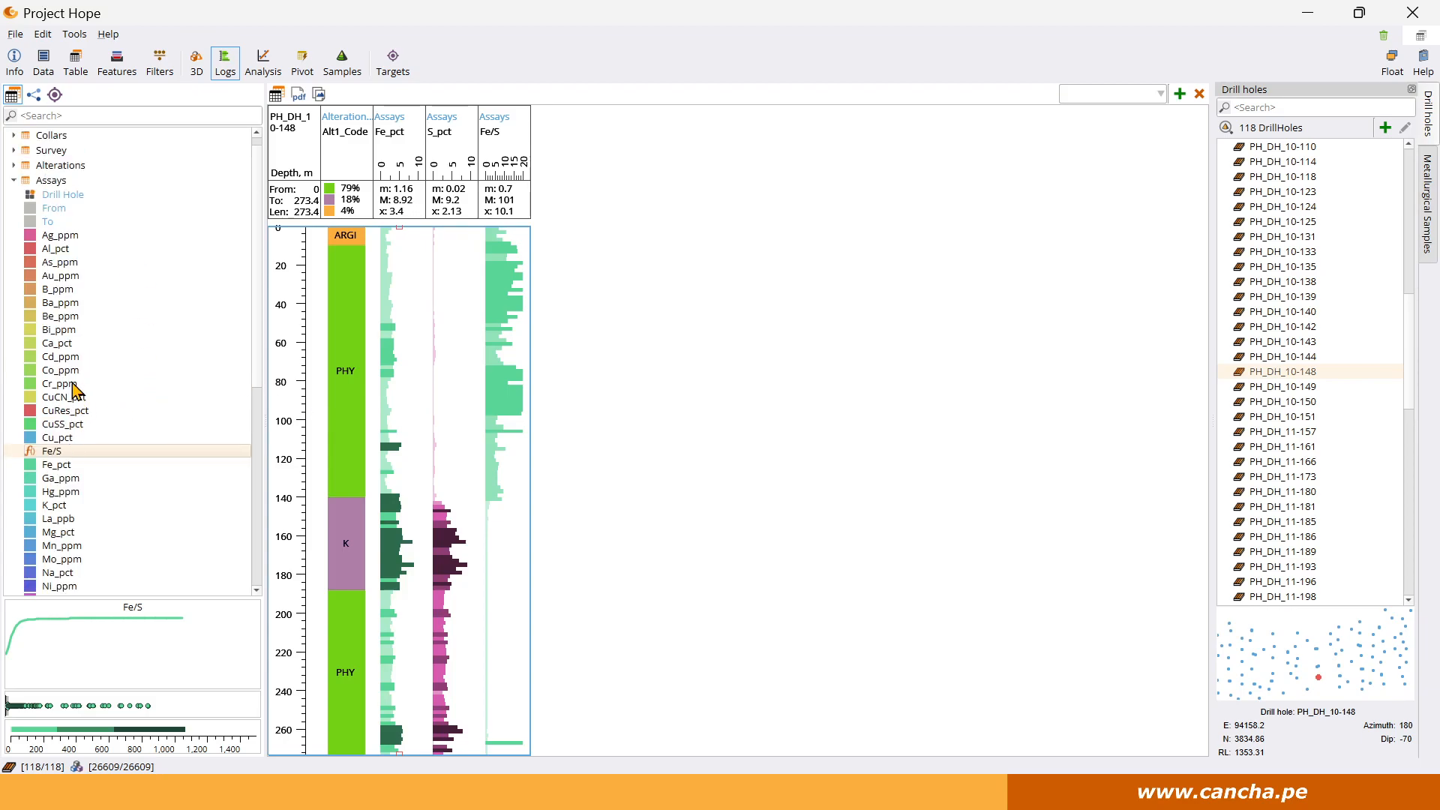
right_click(58, 192)
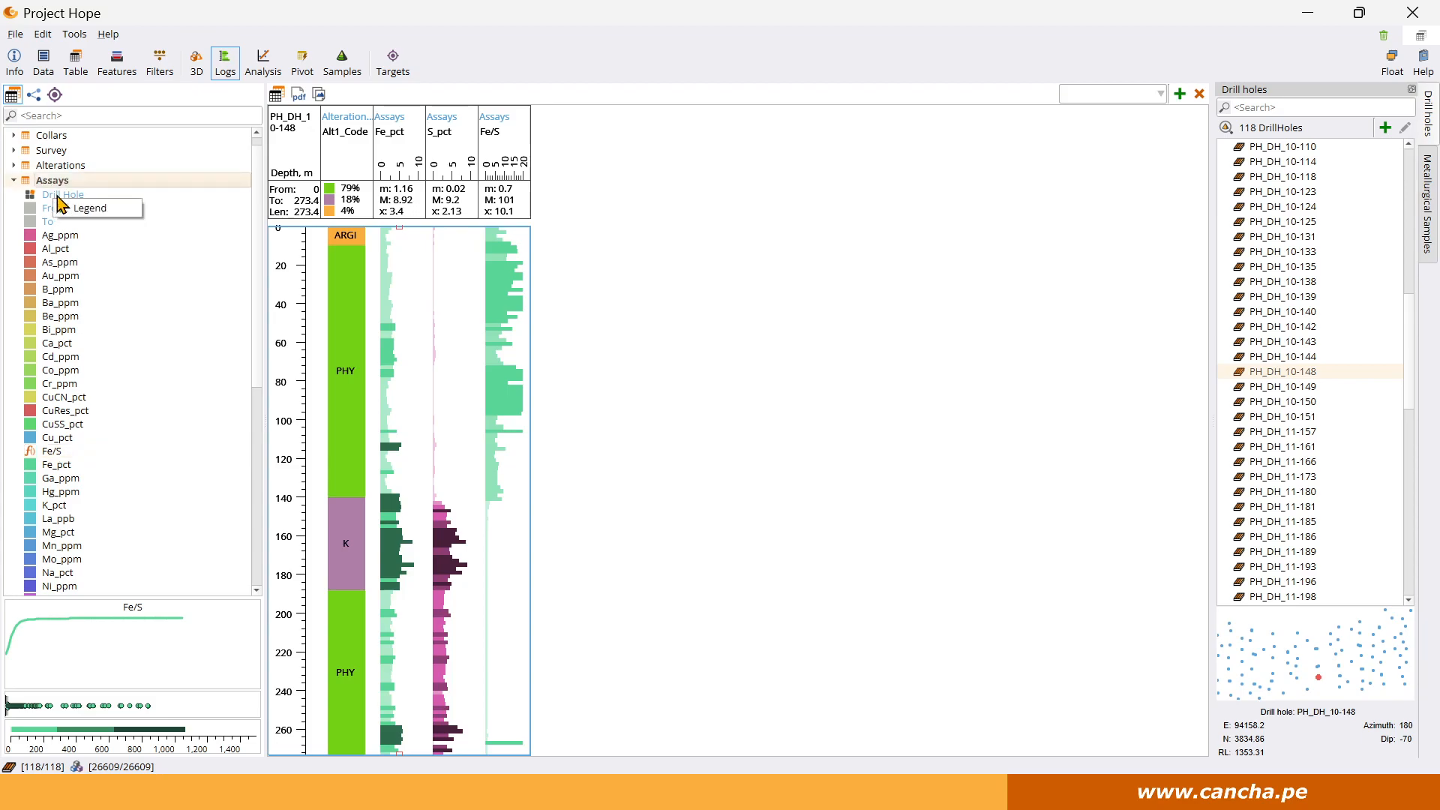
right_click(67, 176)
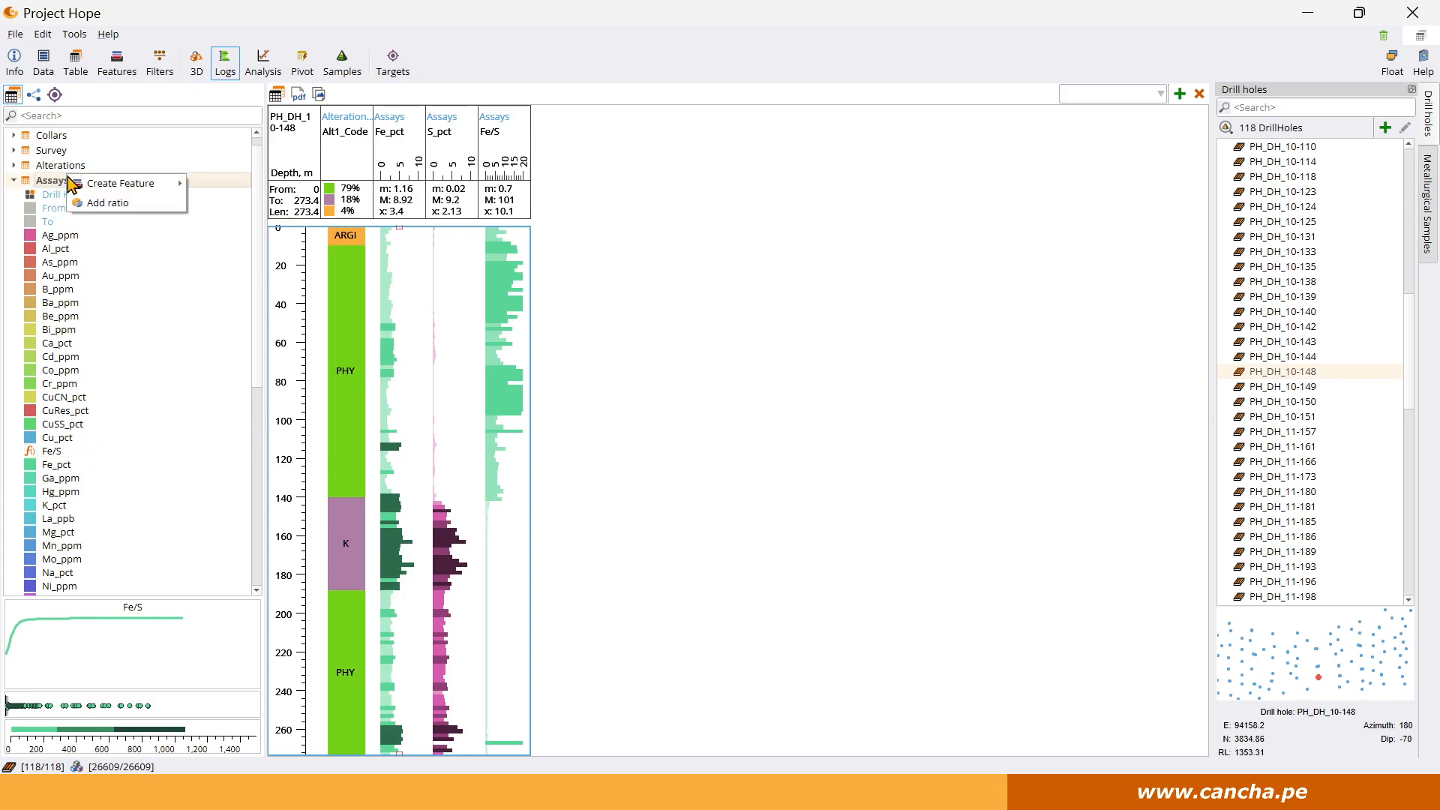
click(105, 203)
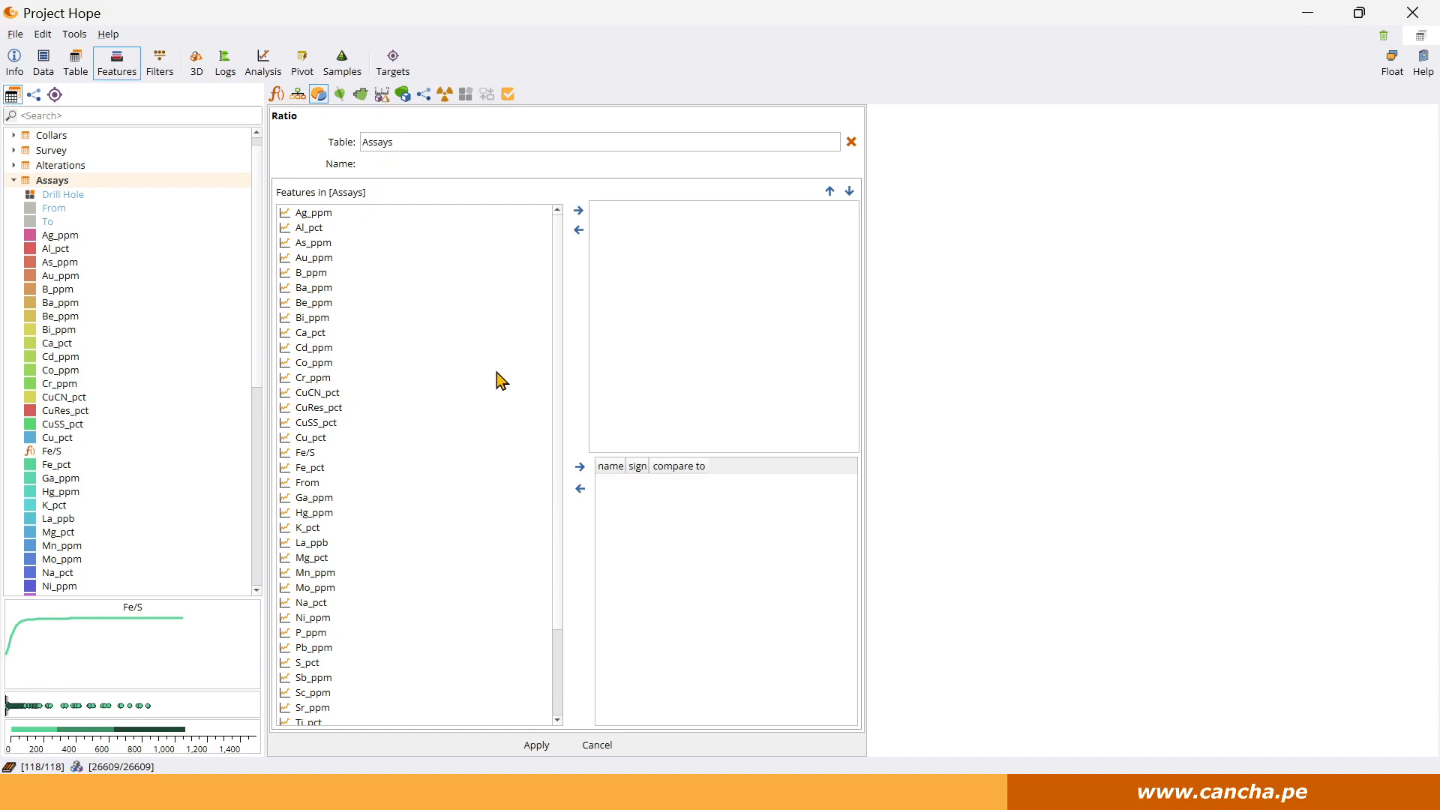
double_click(327, 423)
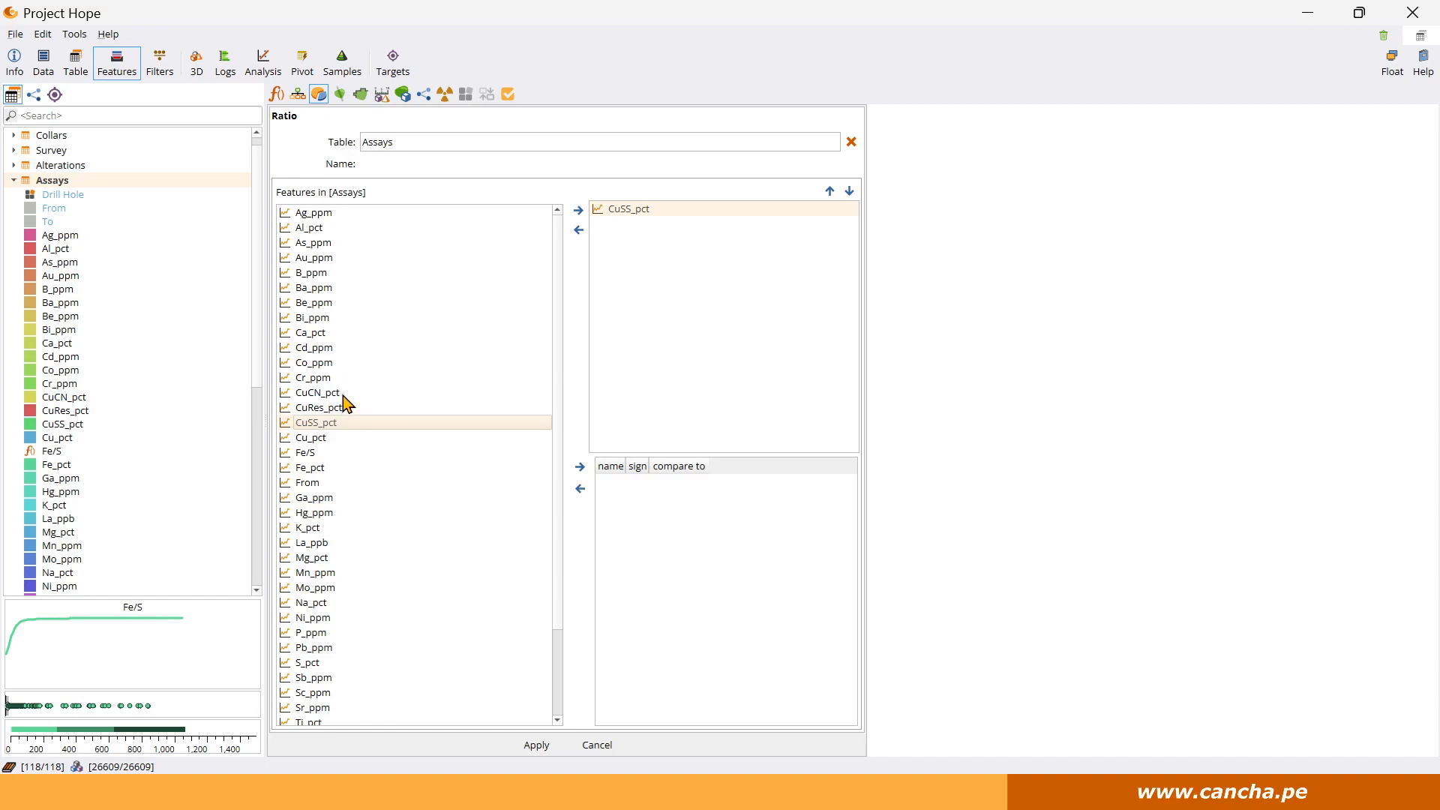
double_click(342, 393)
double_click(331, 412)
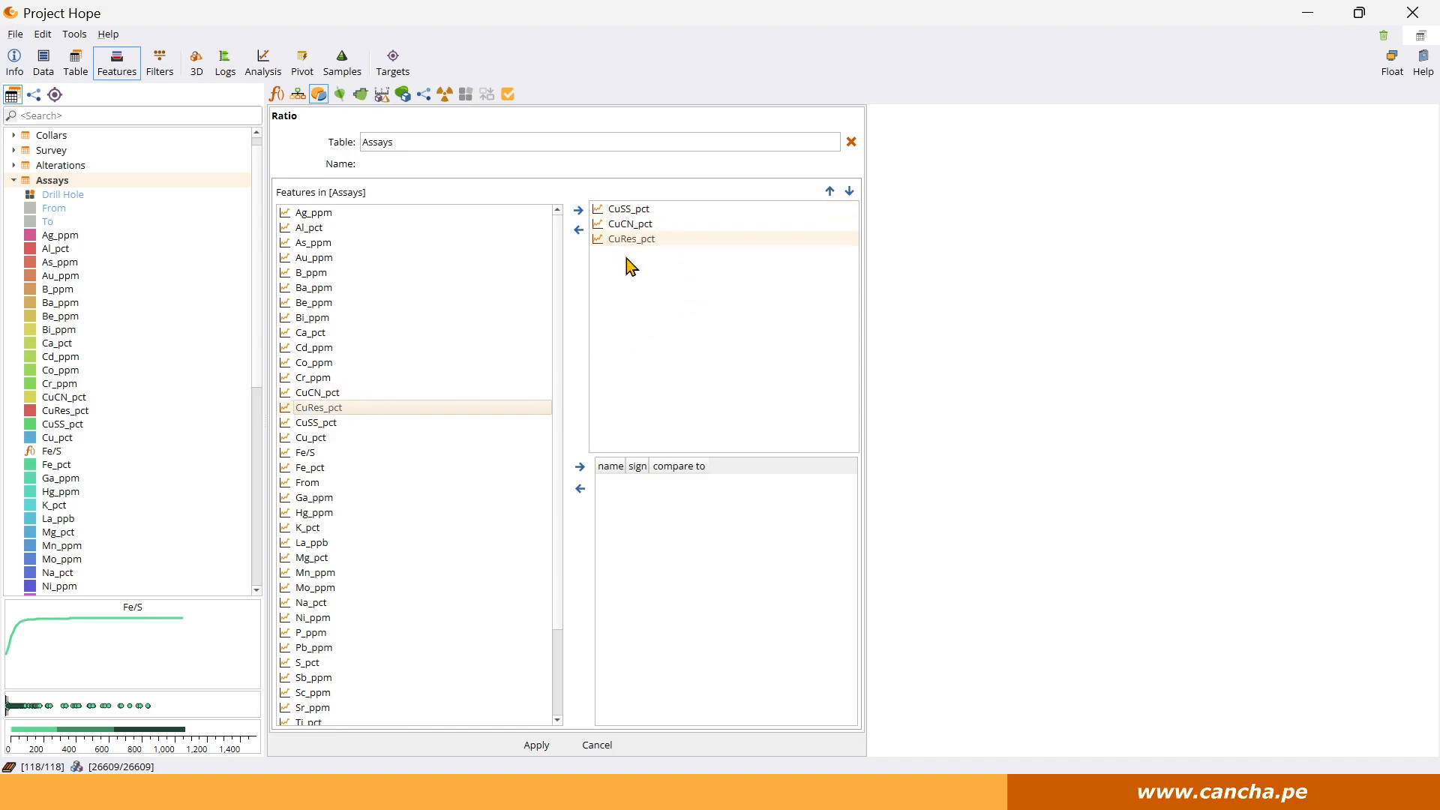
click(579, 231)
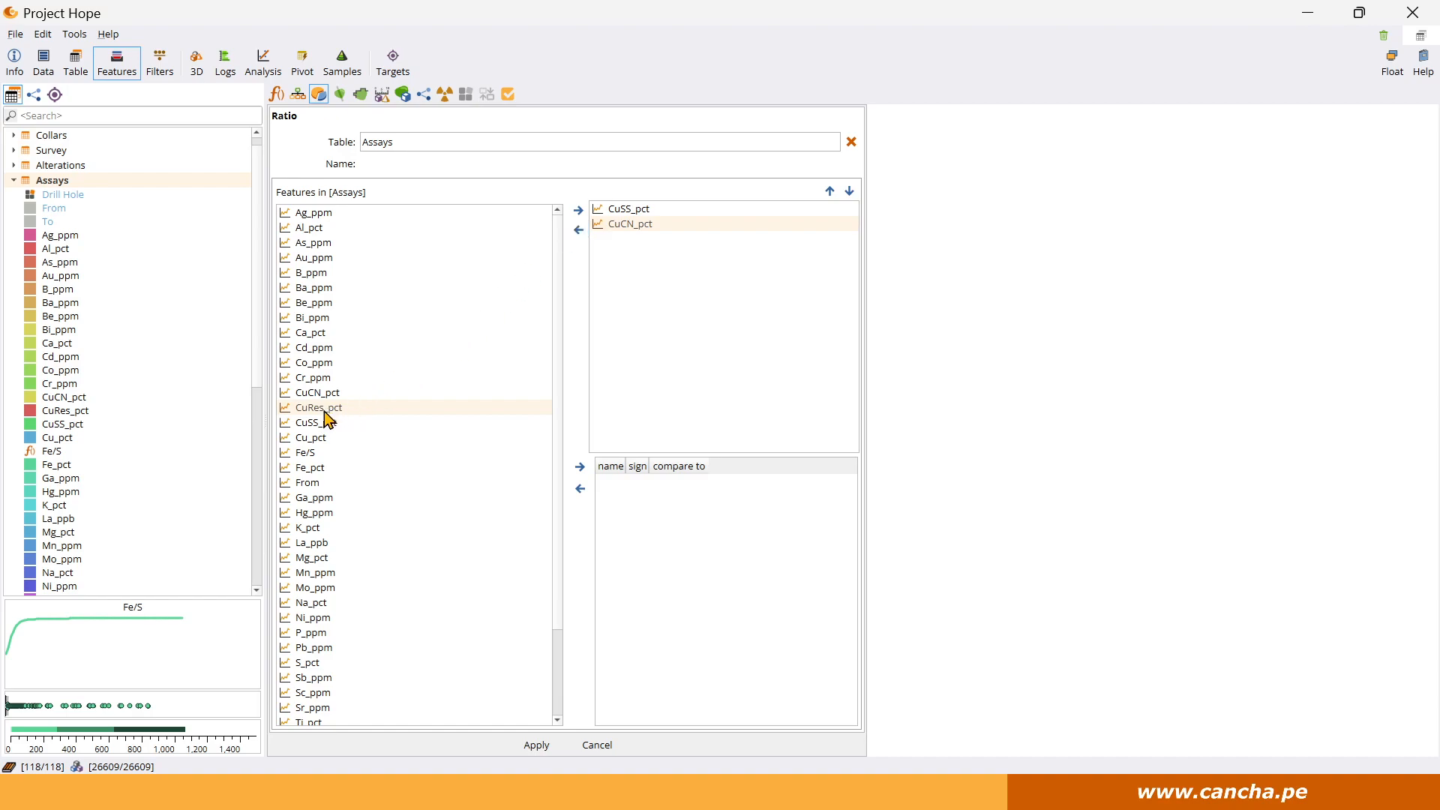
click(581, 210)
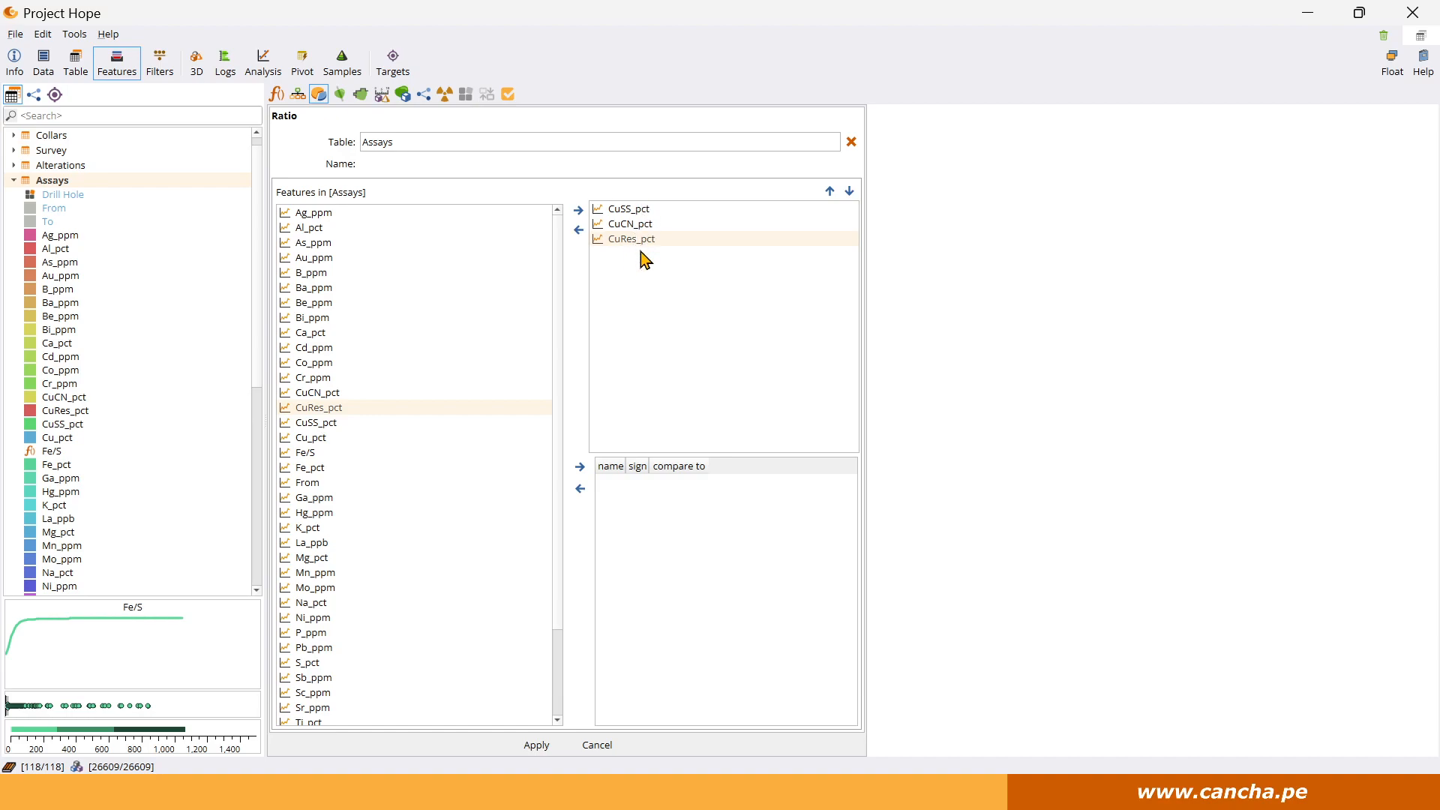
Restrict the ratio to samples with Cu_pct > 0.1 and apply it.
click(334, 439)
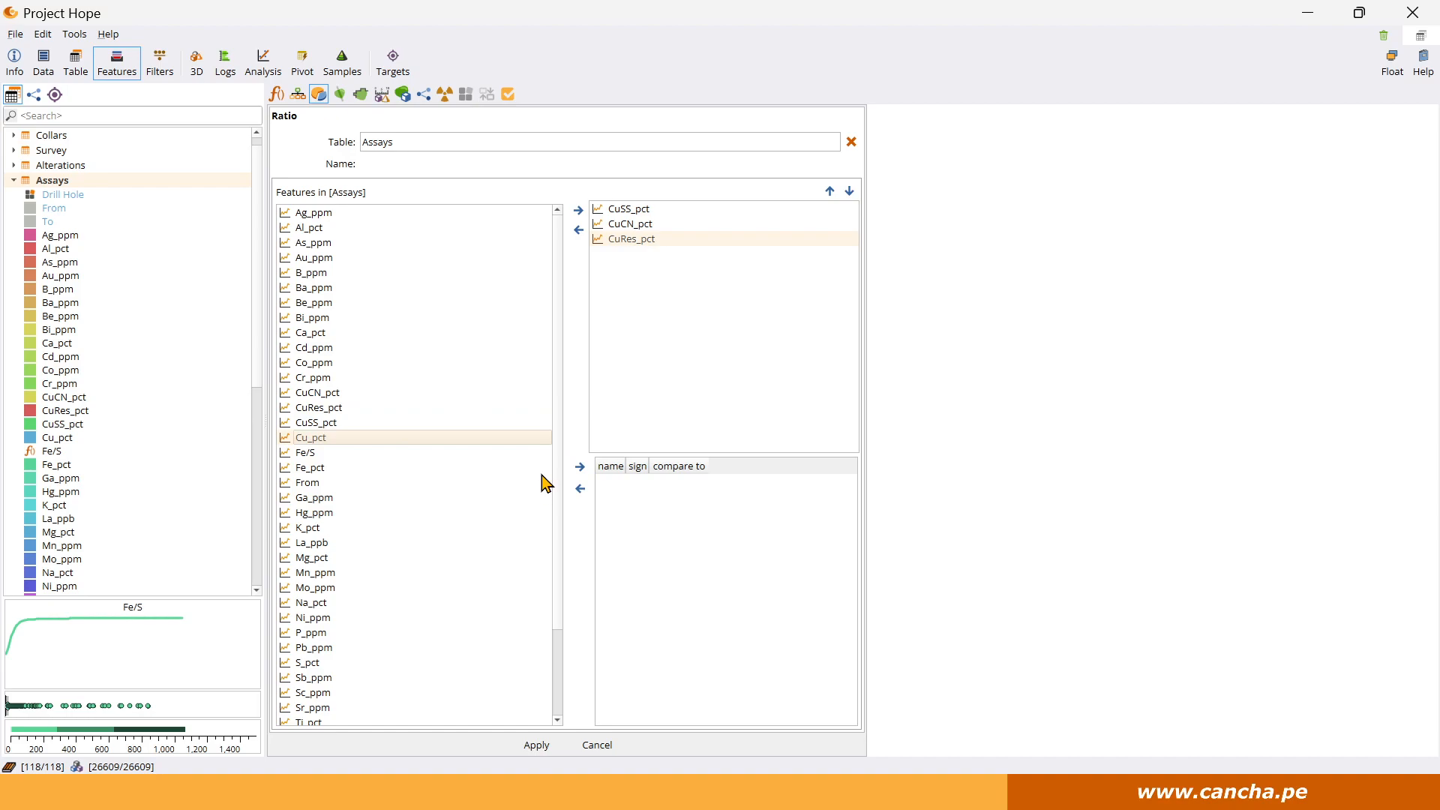
click(580, 467)
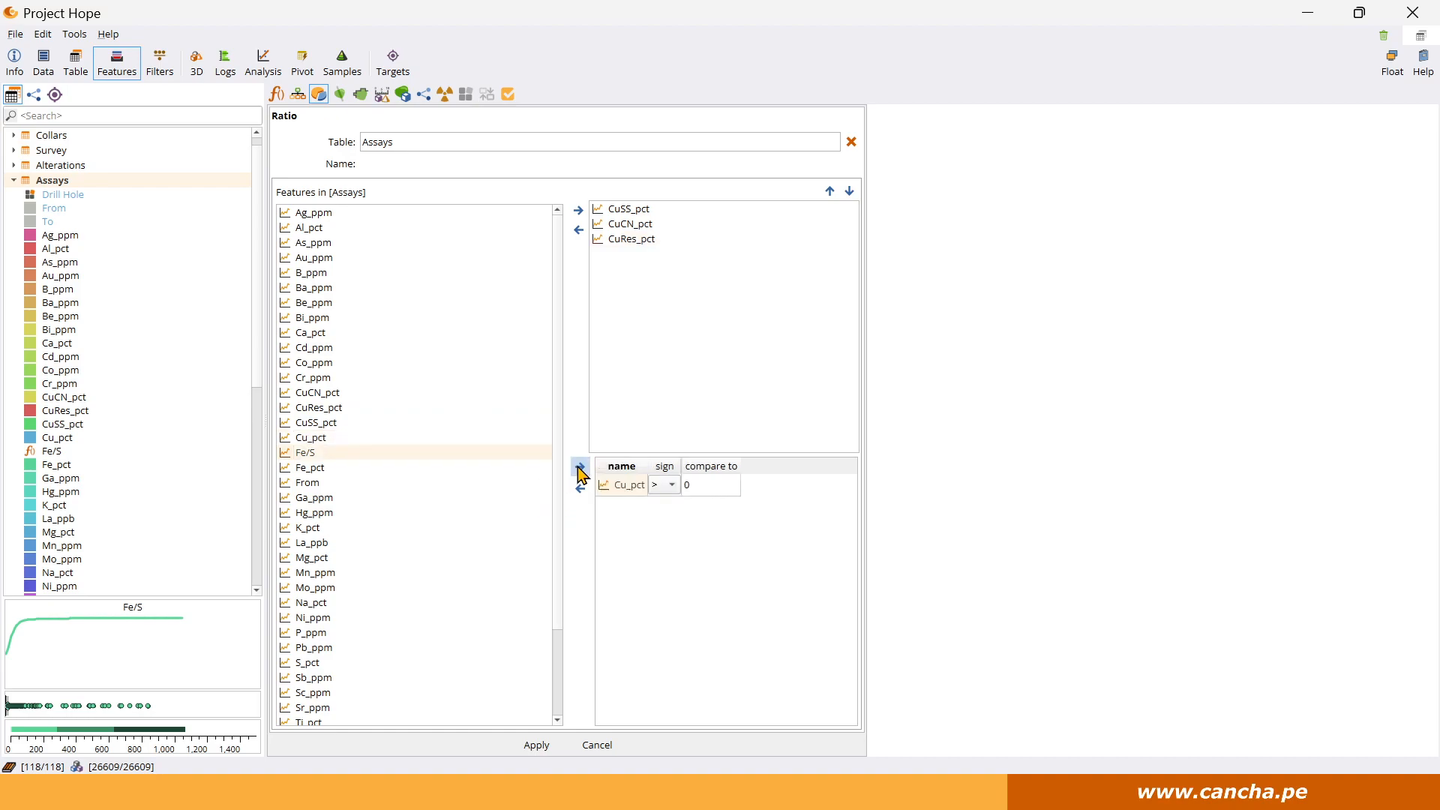
click(690, 484)
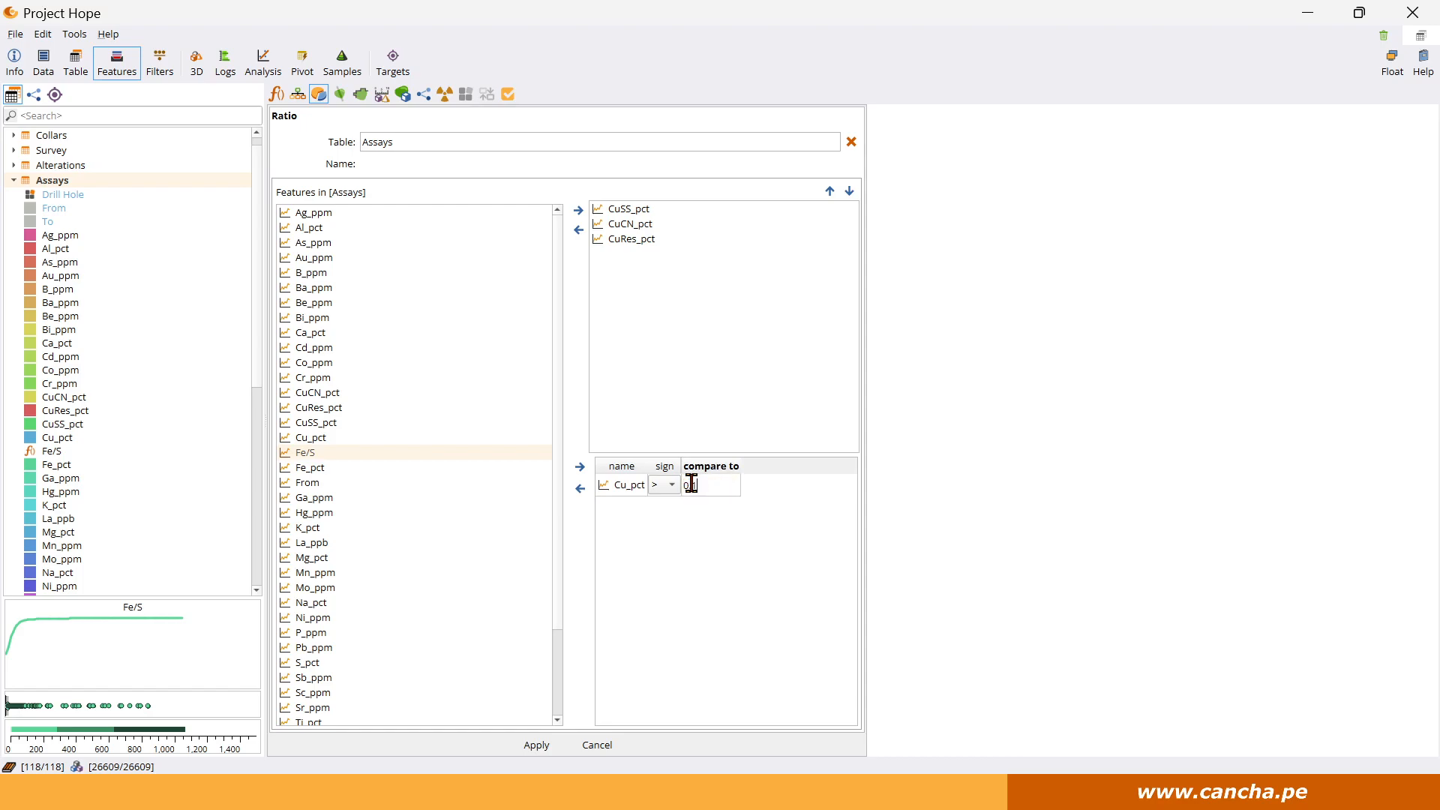
text(0.1)
click(536, 746)
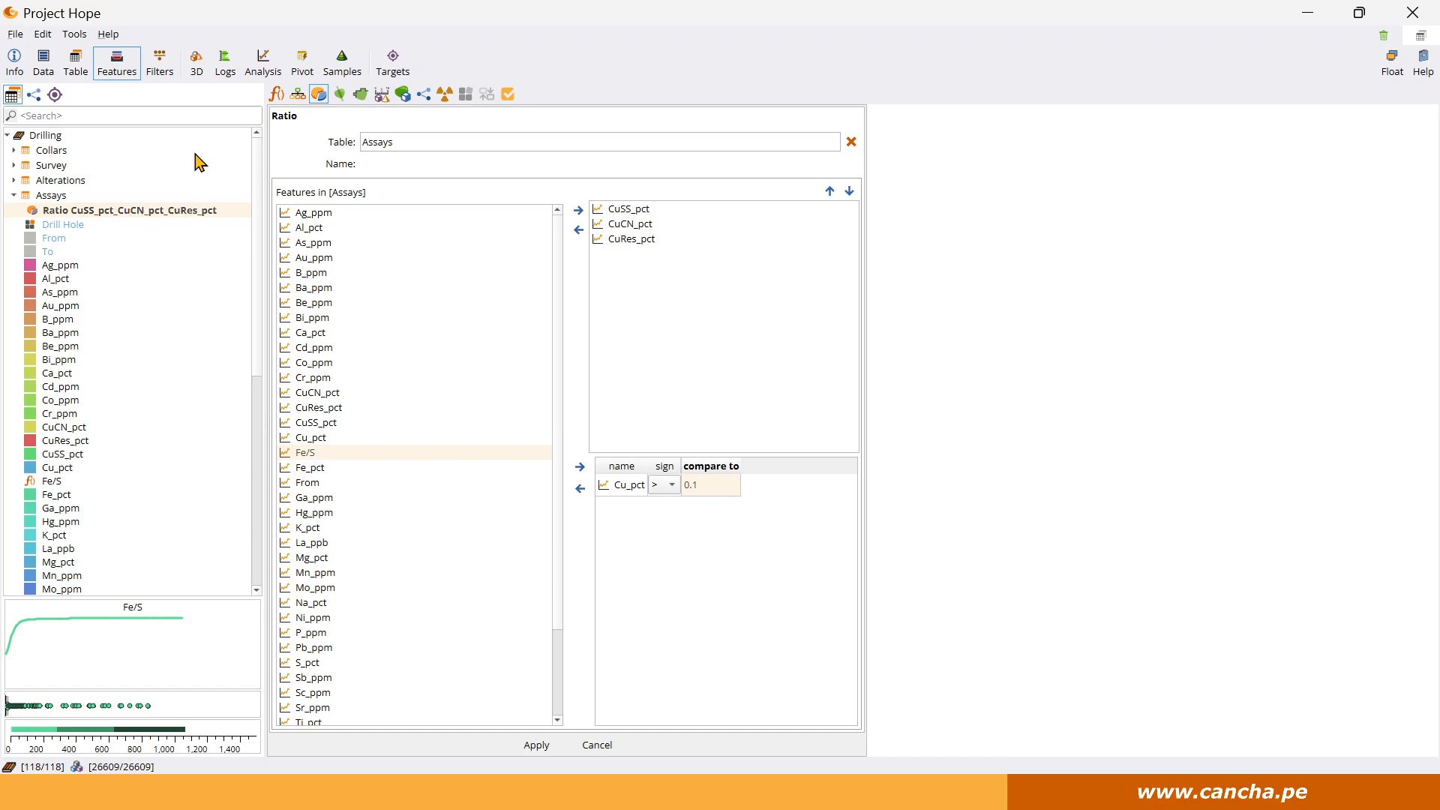
Add the new copper ratio and Cu_pct to the drill hole log and display hole PH_DH_10-135.
click(225, 64)
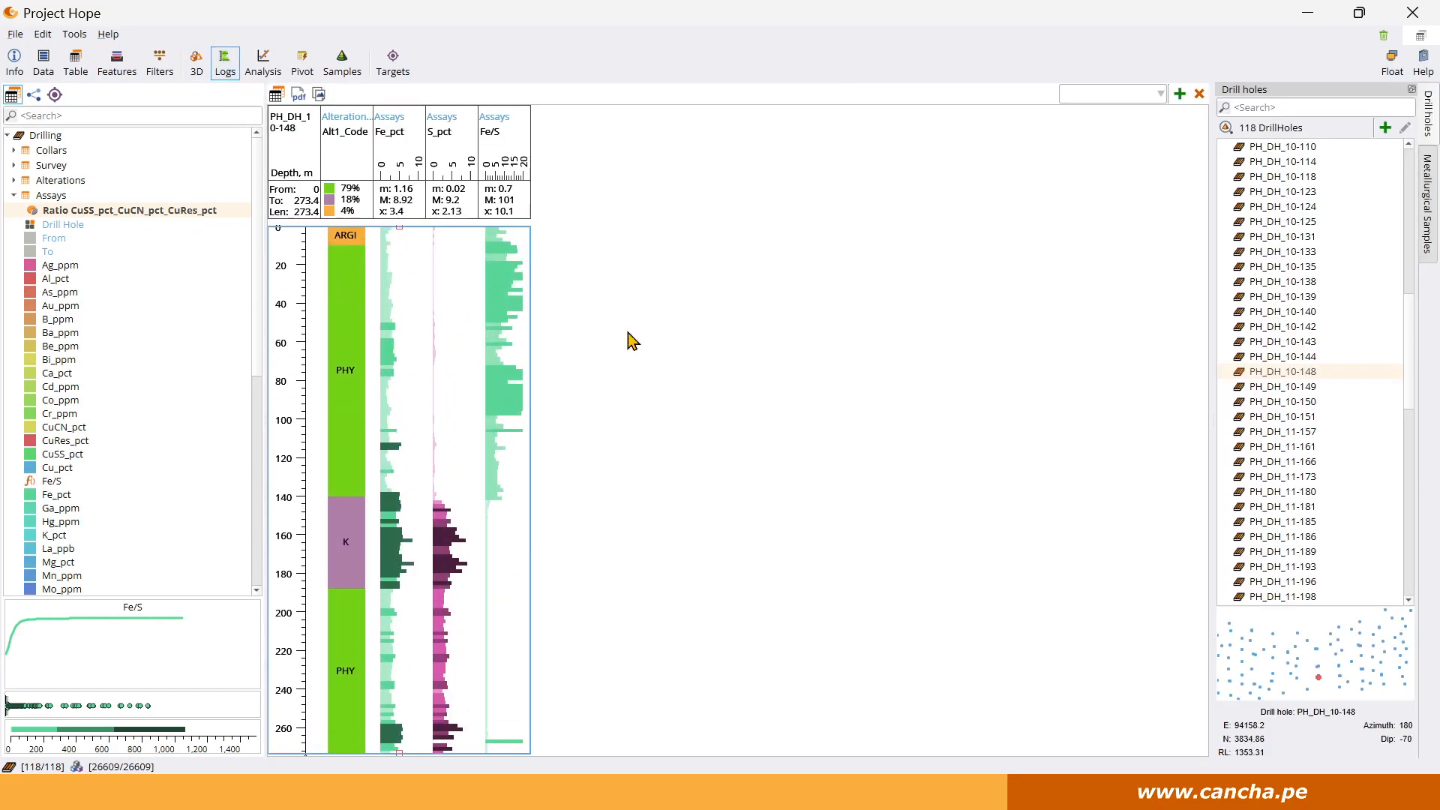
double_click(140, 216)
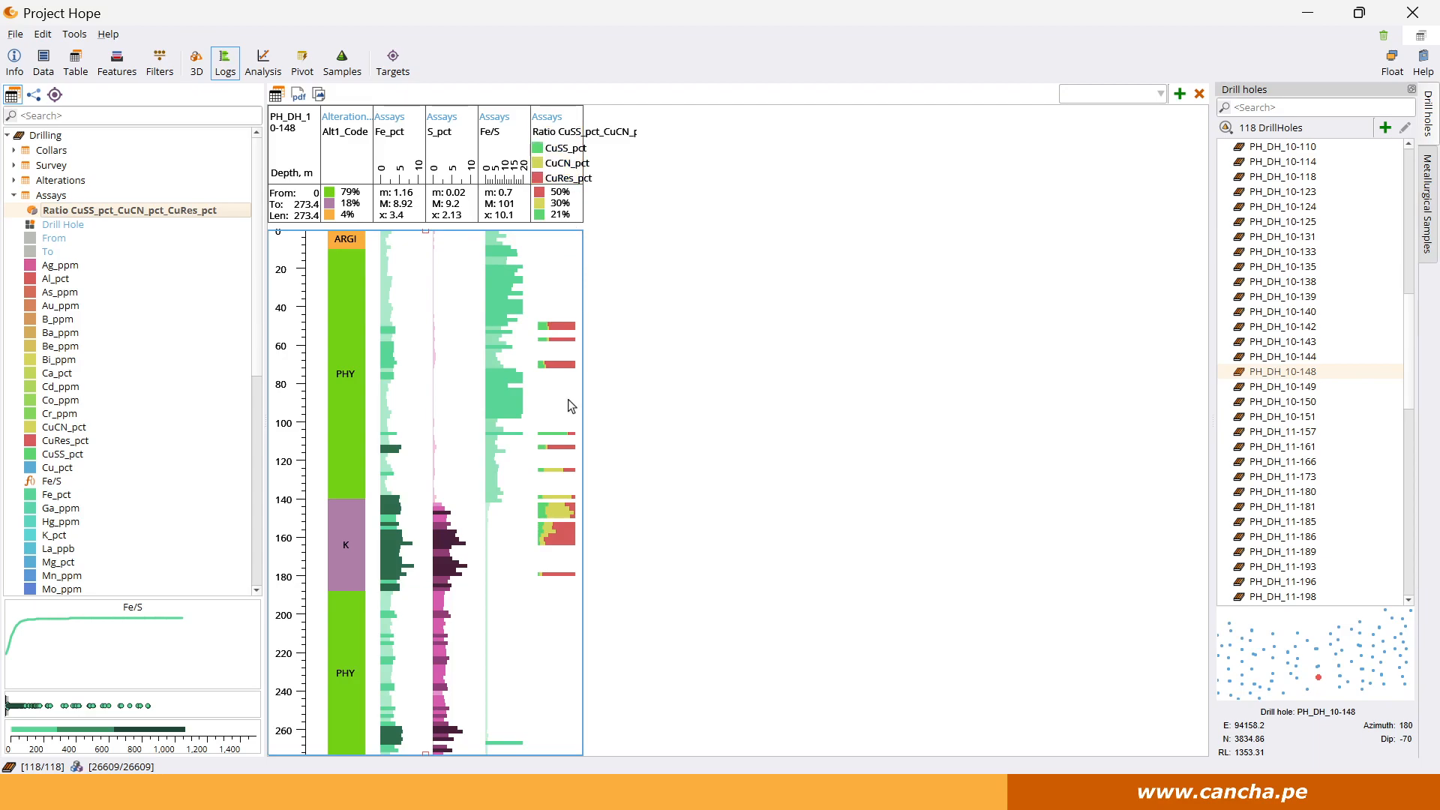
click(1309, 269)
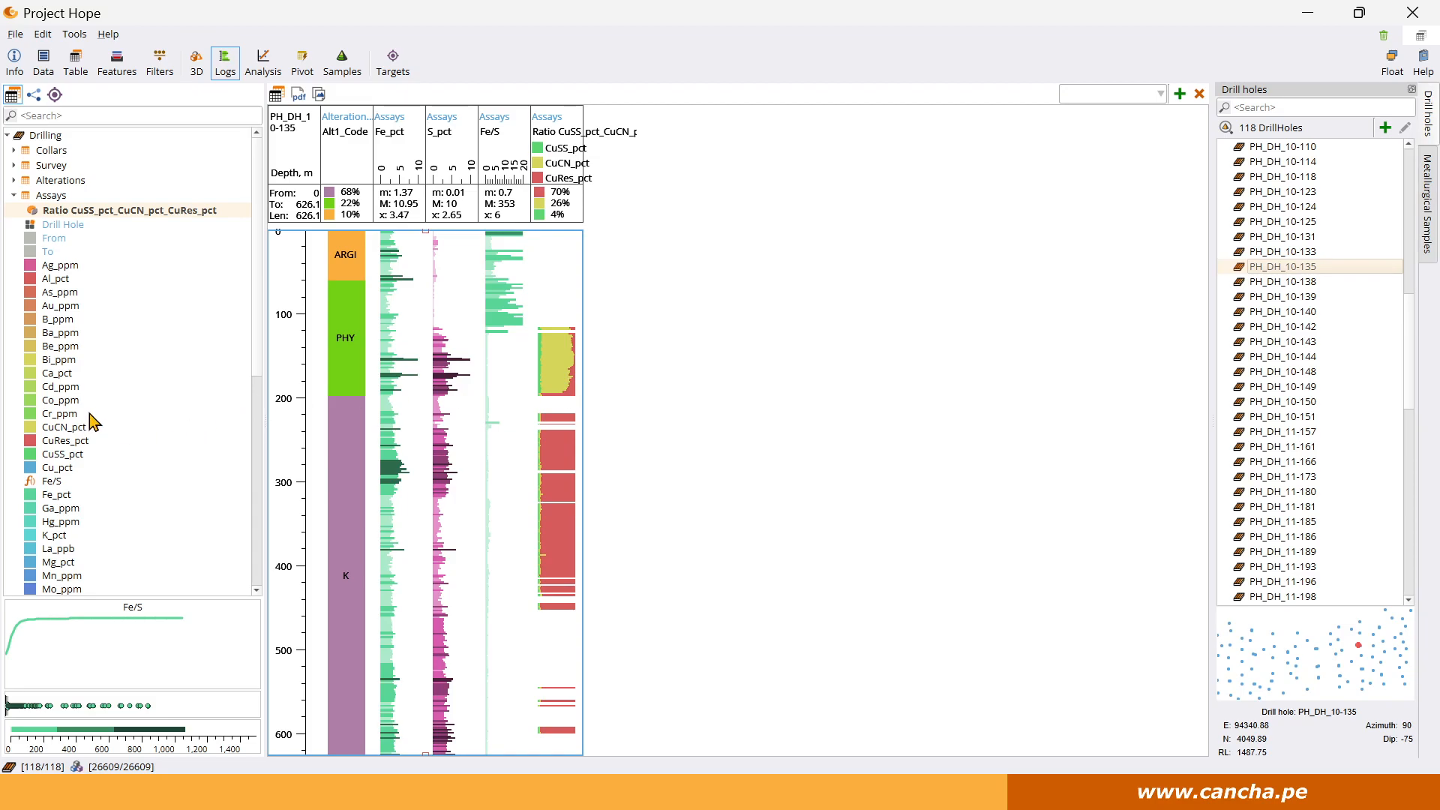
double_click(67, 469)
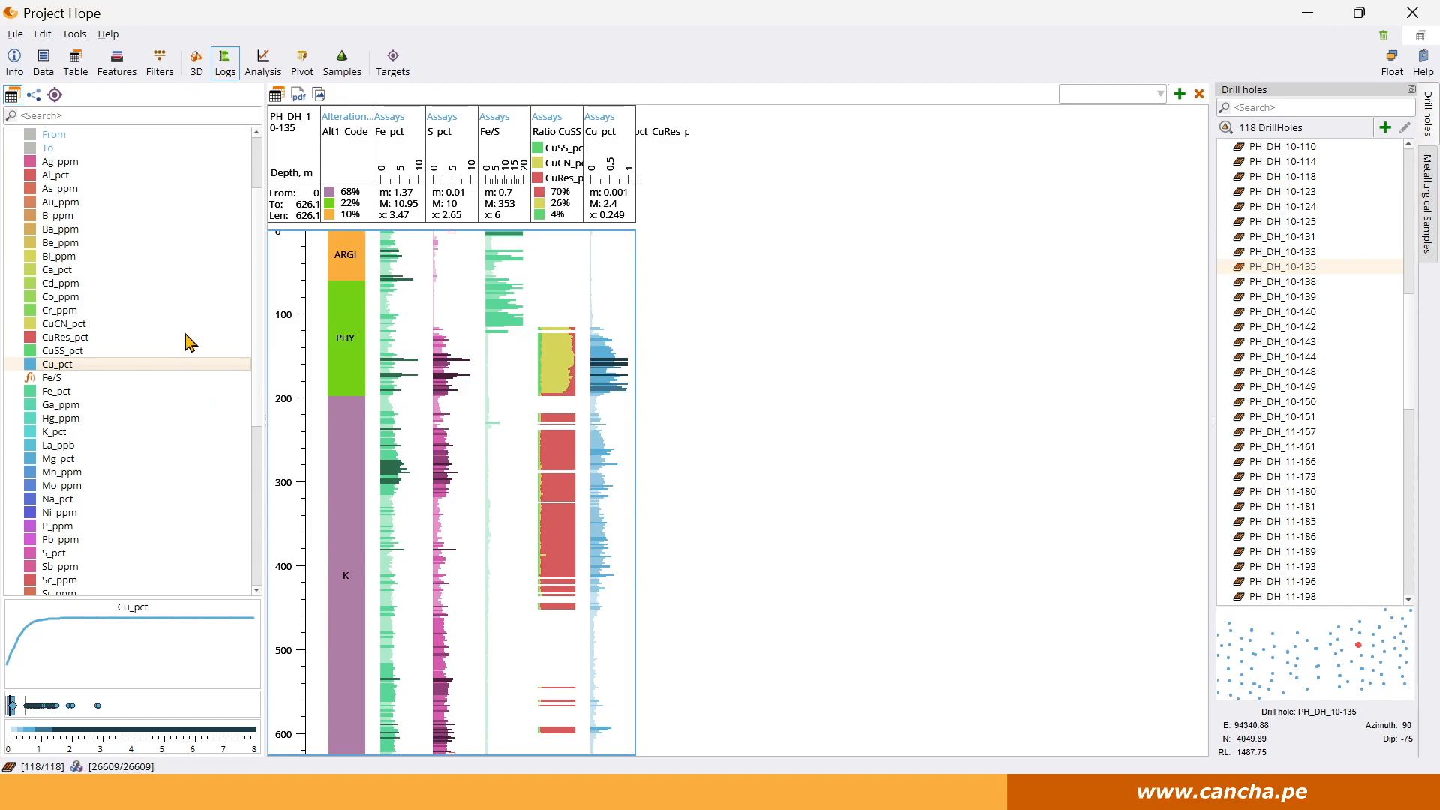
Make an index from the CuSS_pct, CuCN_pct and CuRes_pct ratio in the Assays table.
scroll(189, 341, up, 3)
right_click(111, 214)
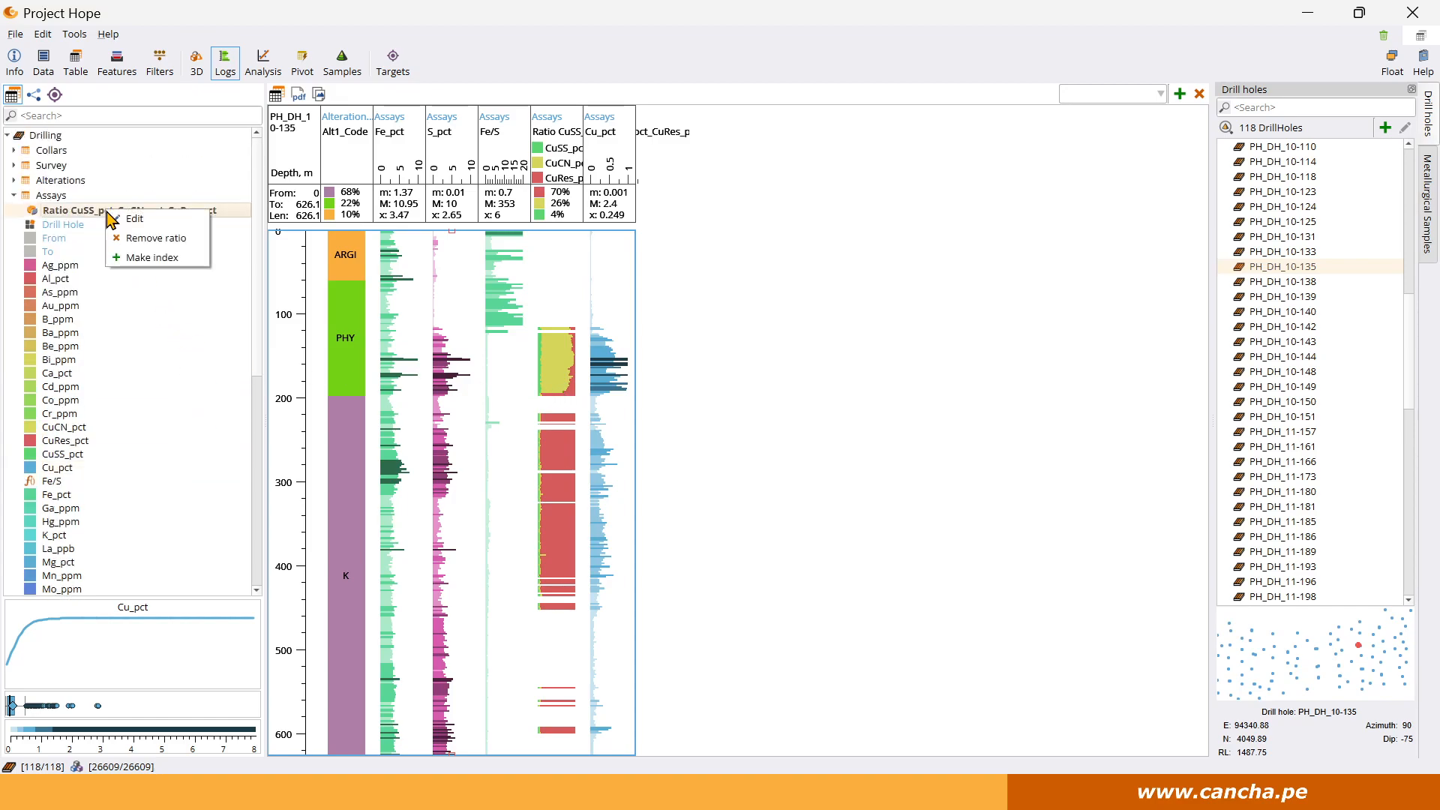
click(159, 263)
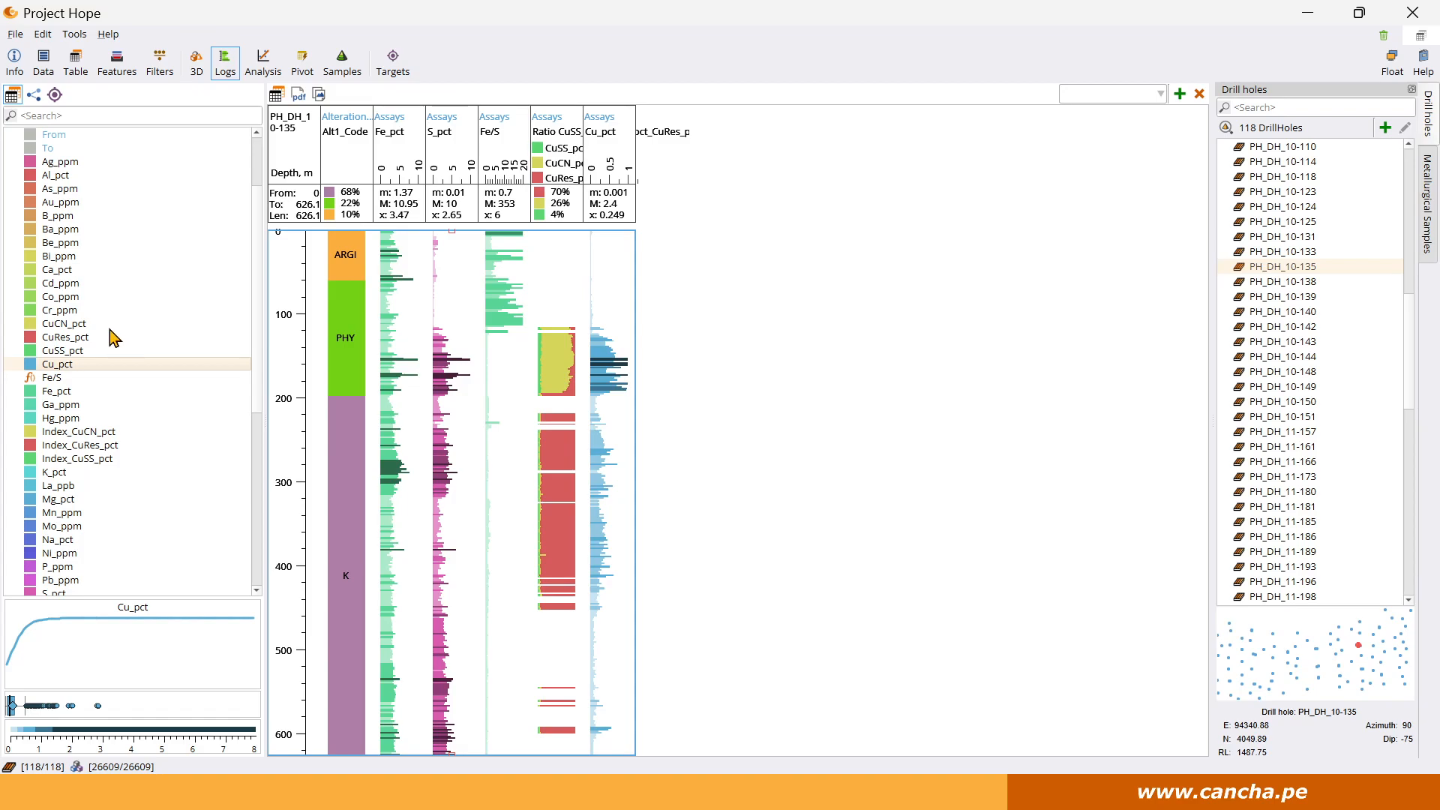
Add the CuSS_pct, CuRes_pct and CuCN_pct columns to the drill hole log, placing CuCN_pct between CuSS_pct and CuRes_pct.
double_click(71, 351)
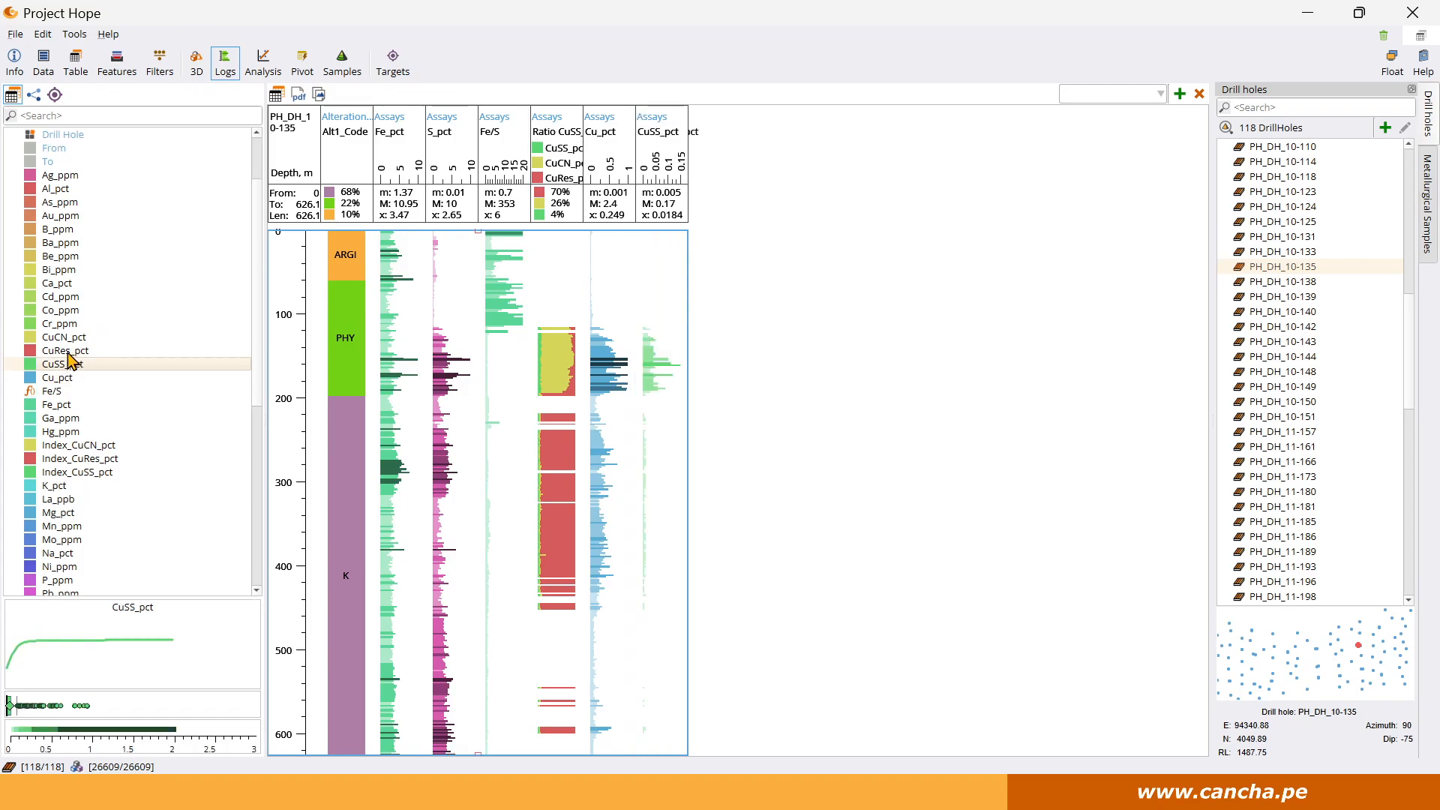
click(68, 337)
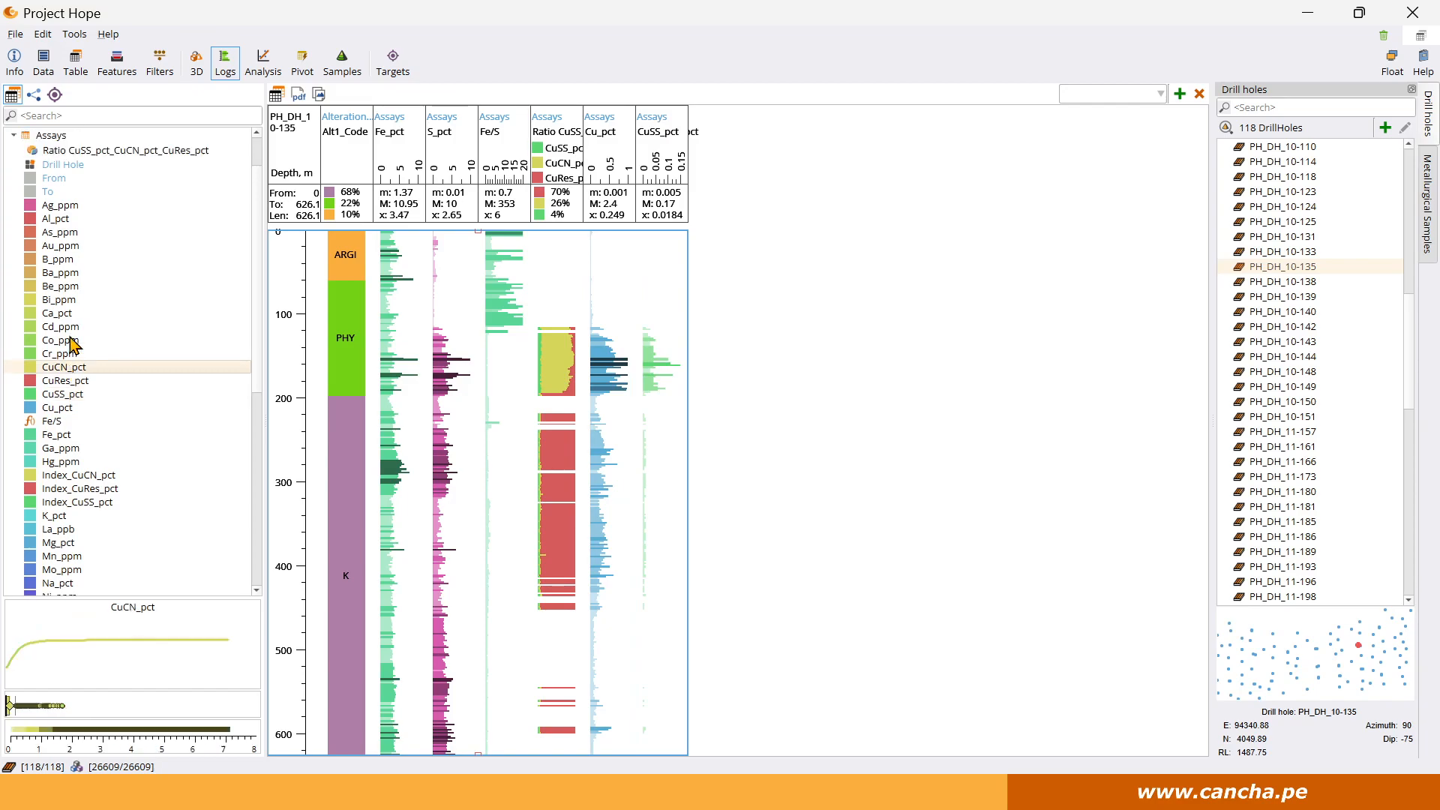
double_click(71, 382)
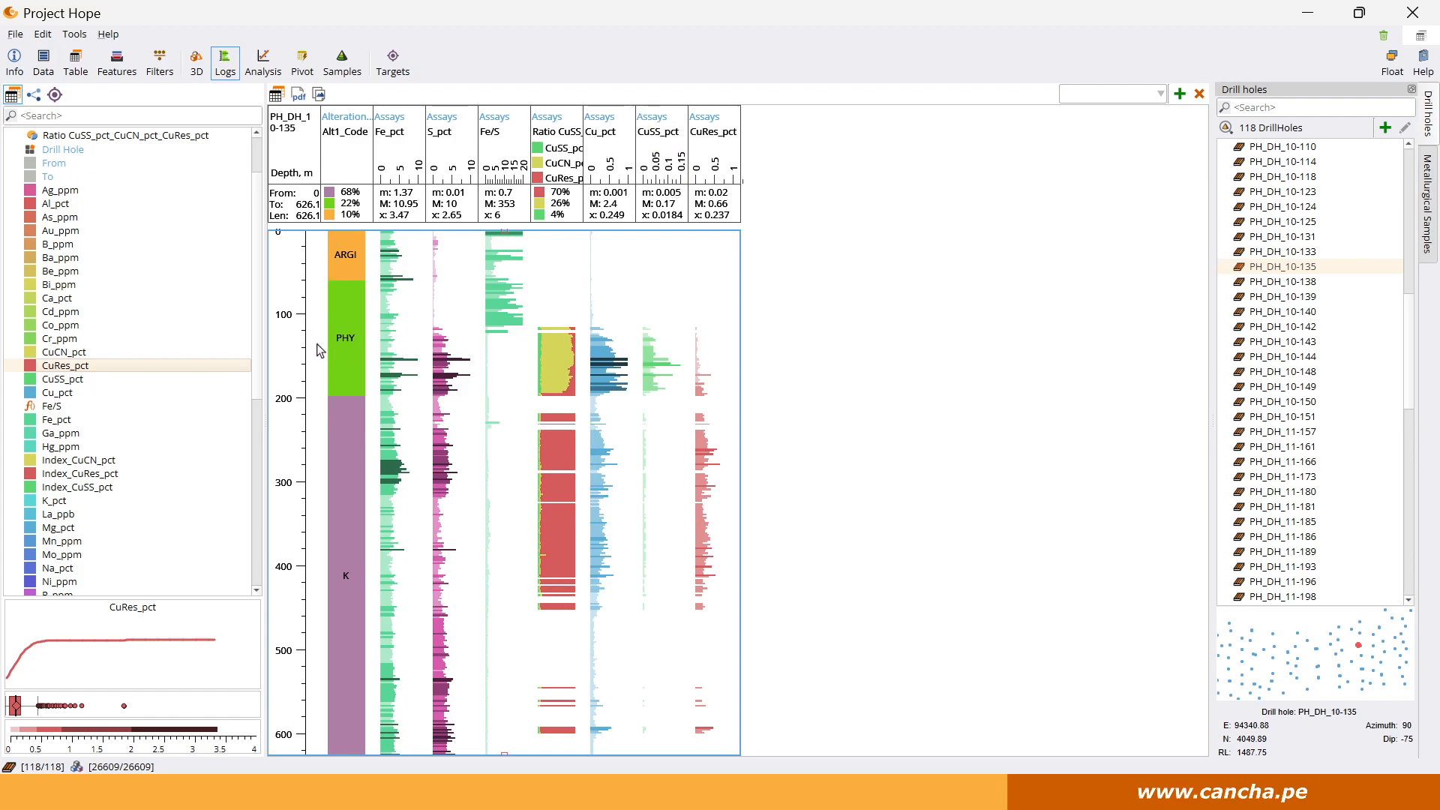
click(83, 352)
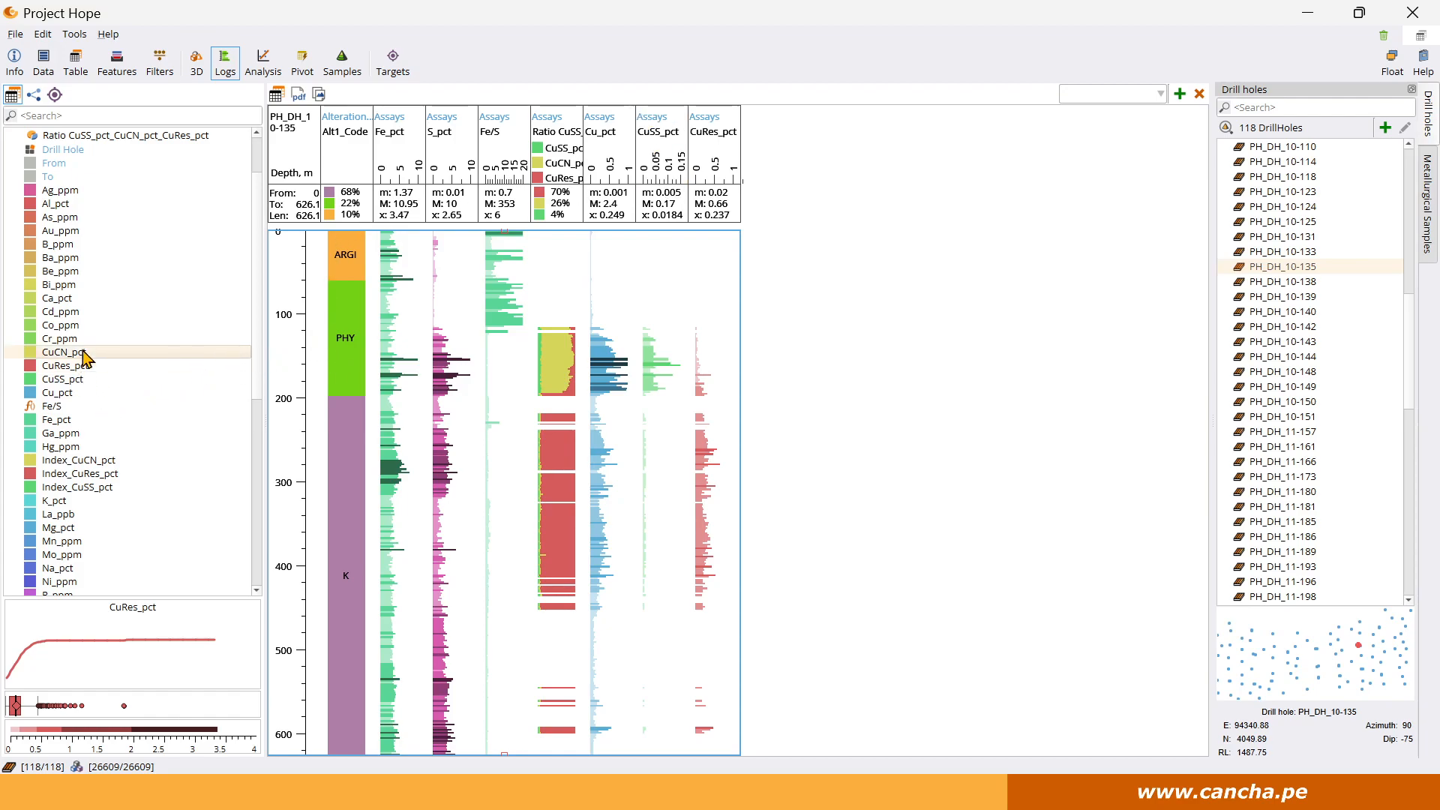
double_click(84, 352)
drag(764, 134, 709, 139)
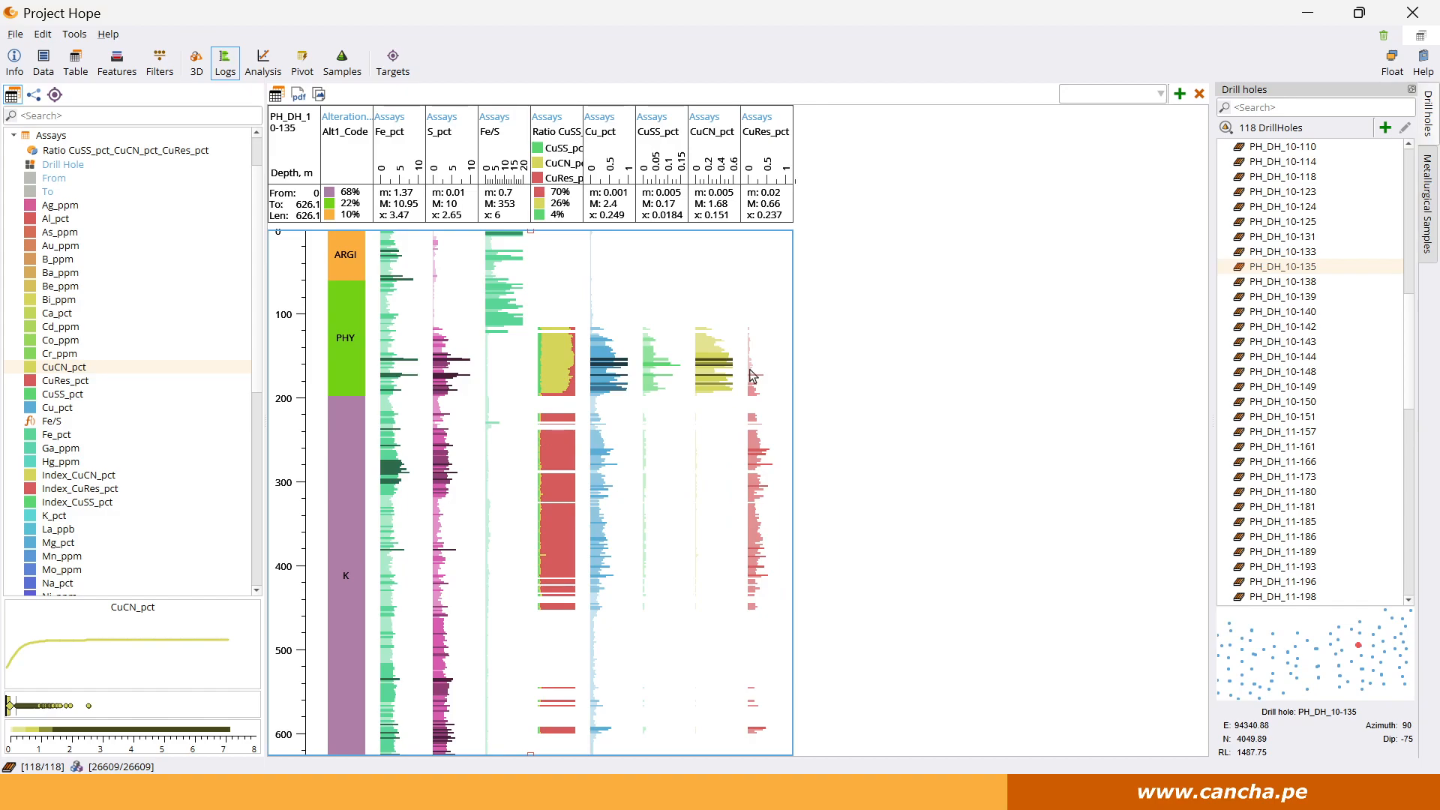
Add the Index_CuSS_pct, Index_CuCN_pct and Index_CuRes_pct columns to the drill hole log.
double_click(96, 502)
scroll(97, 505, down, 3)
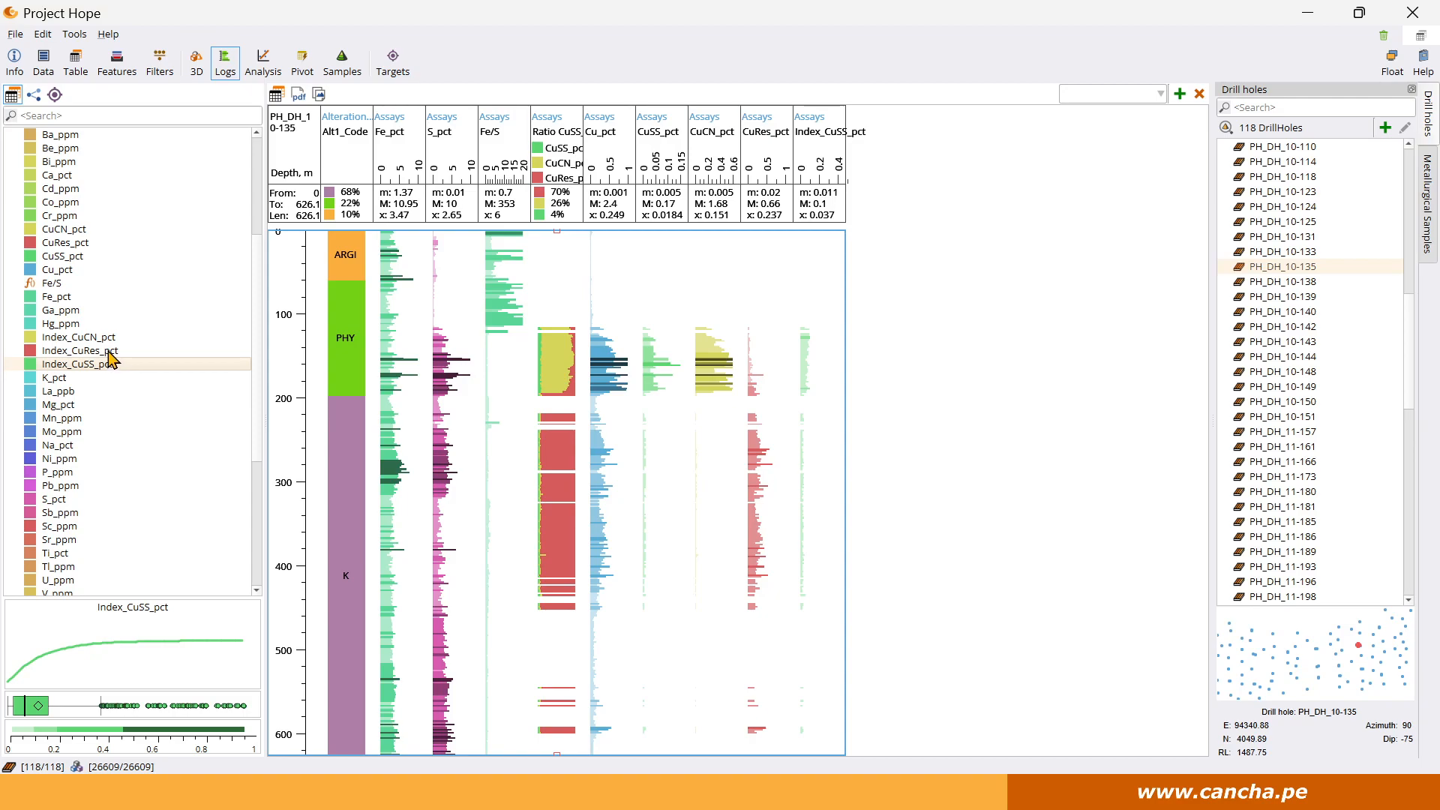
double_click(111, 337)
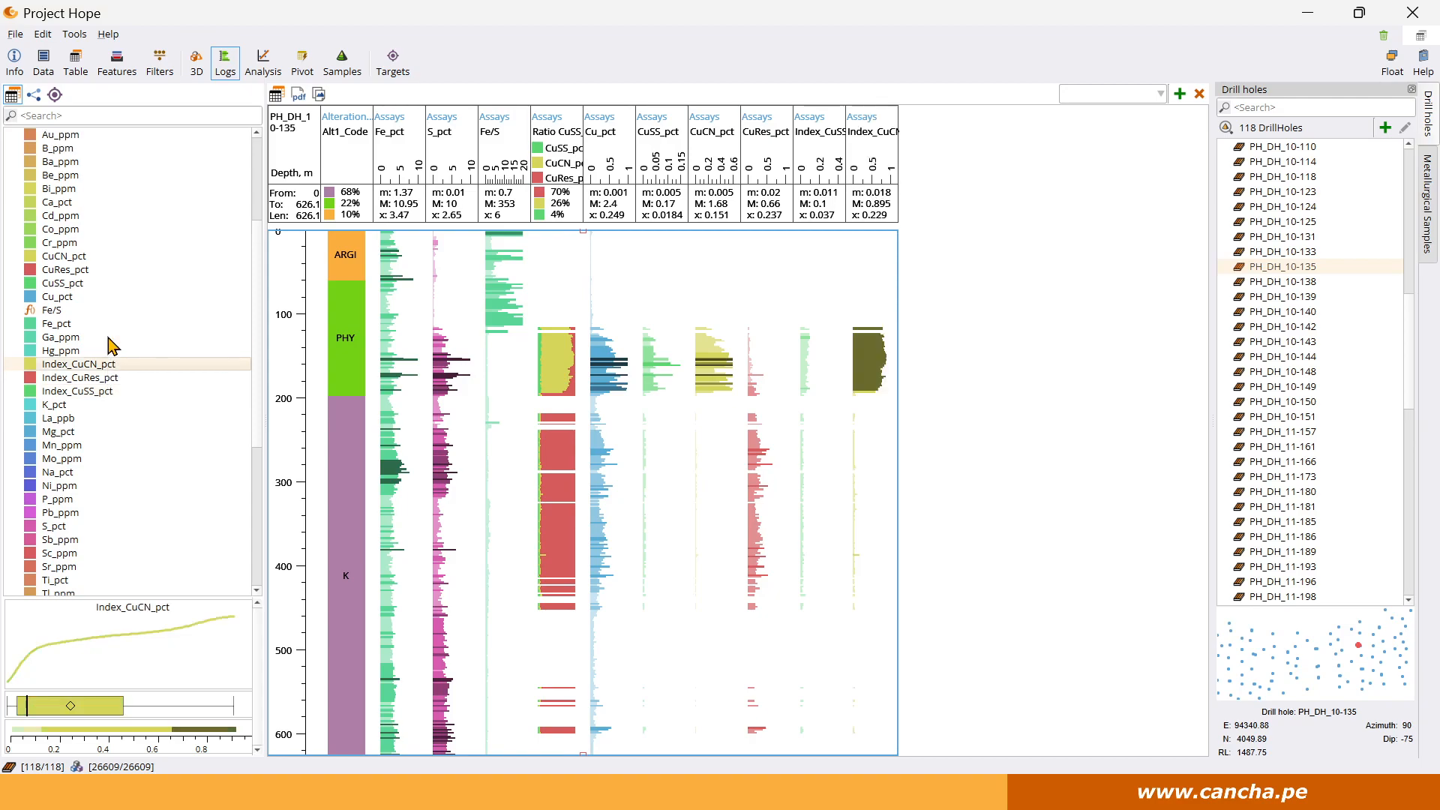
scroll(109, 347, up, 1)
double_click(106, 379)
scroll(106, 381, down, 1)
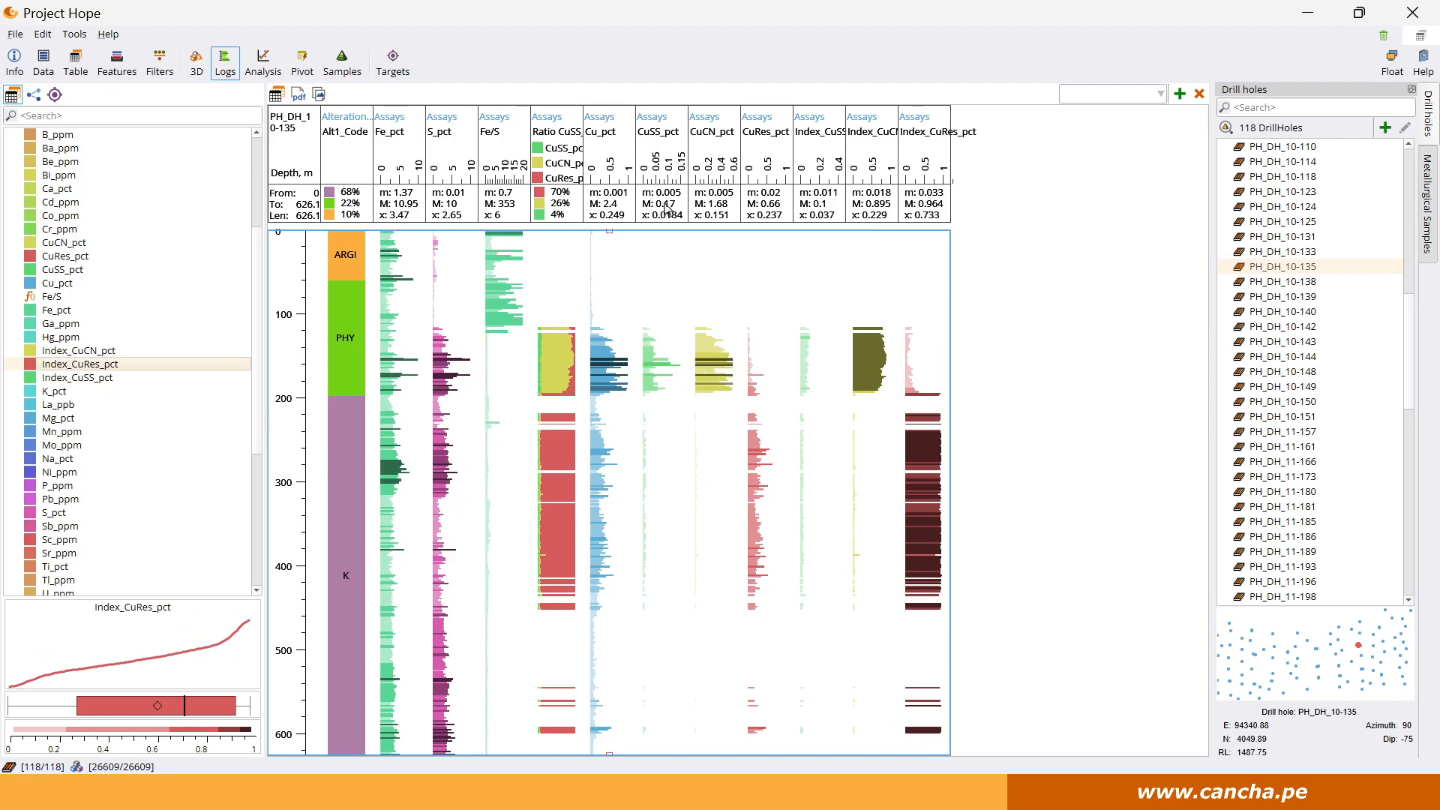
click(679, 180)
Create a ternary plot in Analysis with CuCN_pct on the left axis, CuRes_pct on the right and CuSS_pct on top.
click(262, 63)
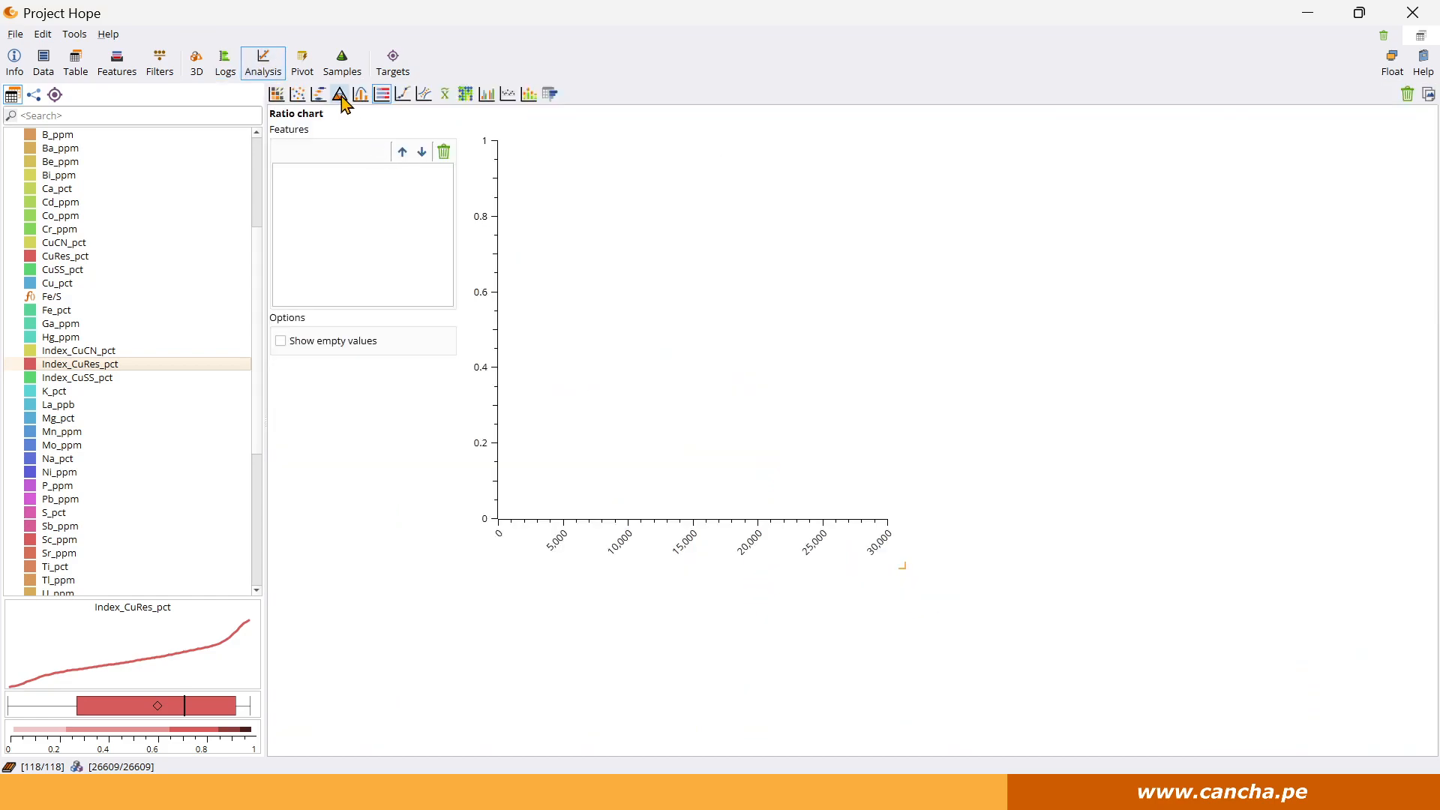
click(339, 94)
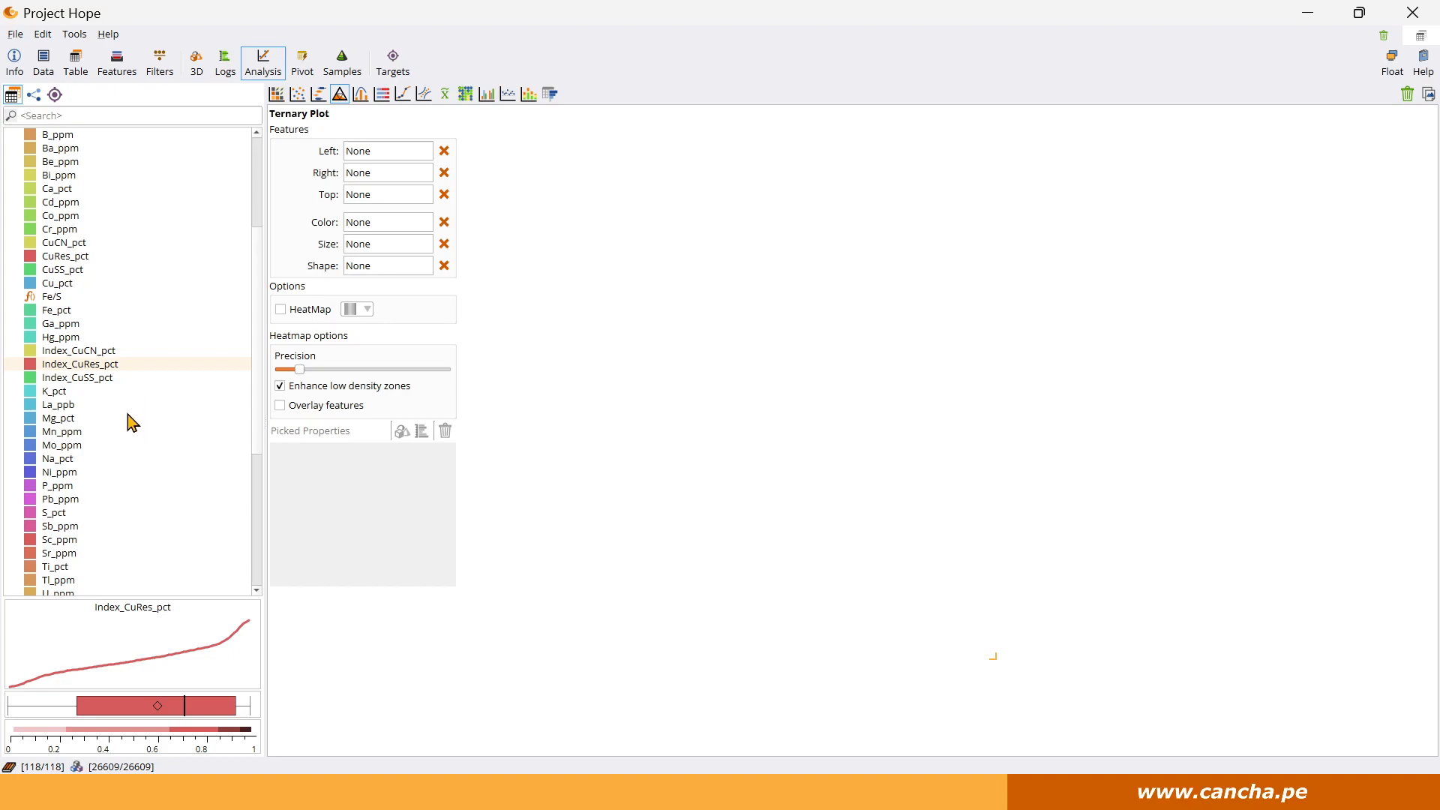
scroll(128, 415, down, 5)
scroll(126, 414, up, 5)
drag(75, 262, 365, 178)
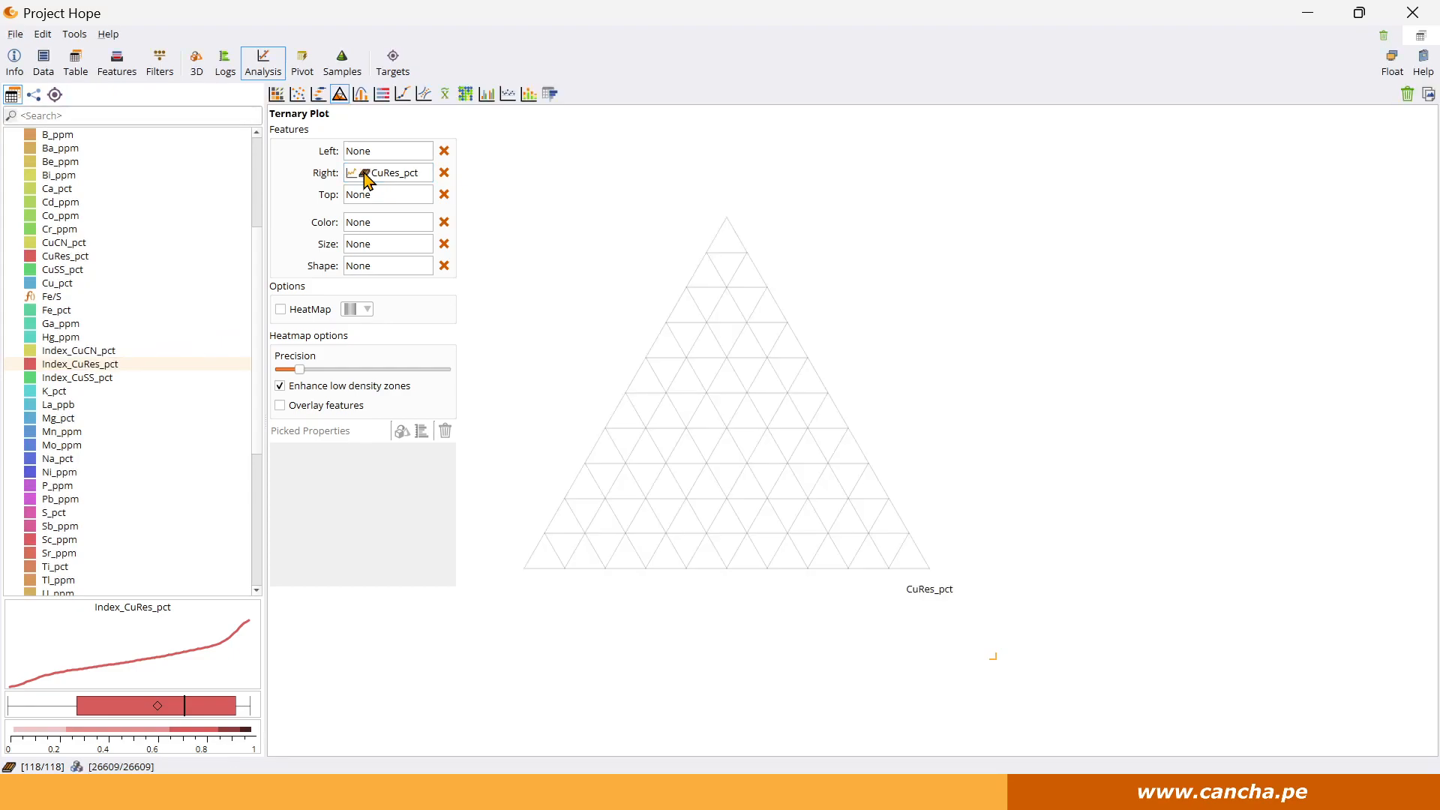
drag(68, 244, 364, 150)
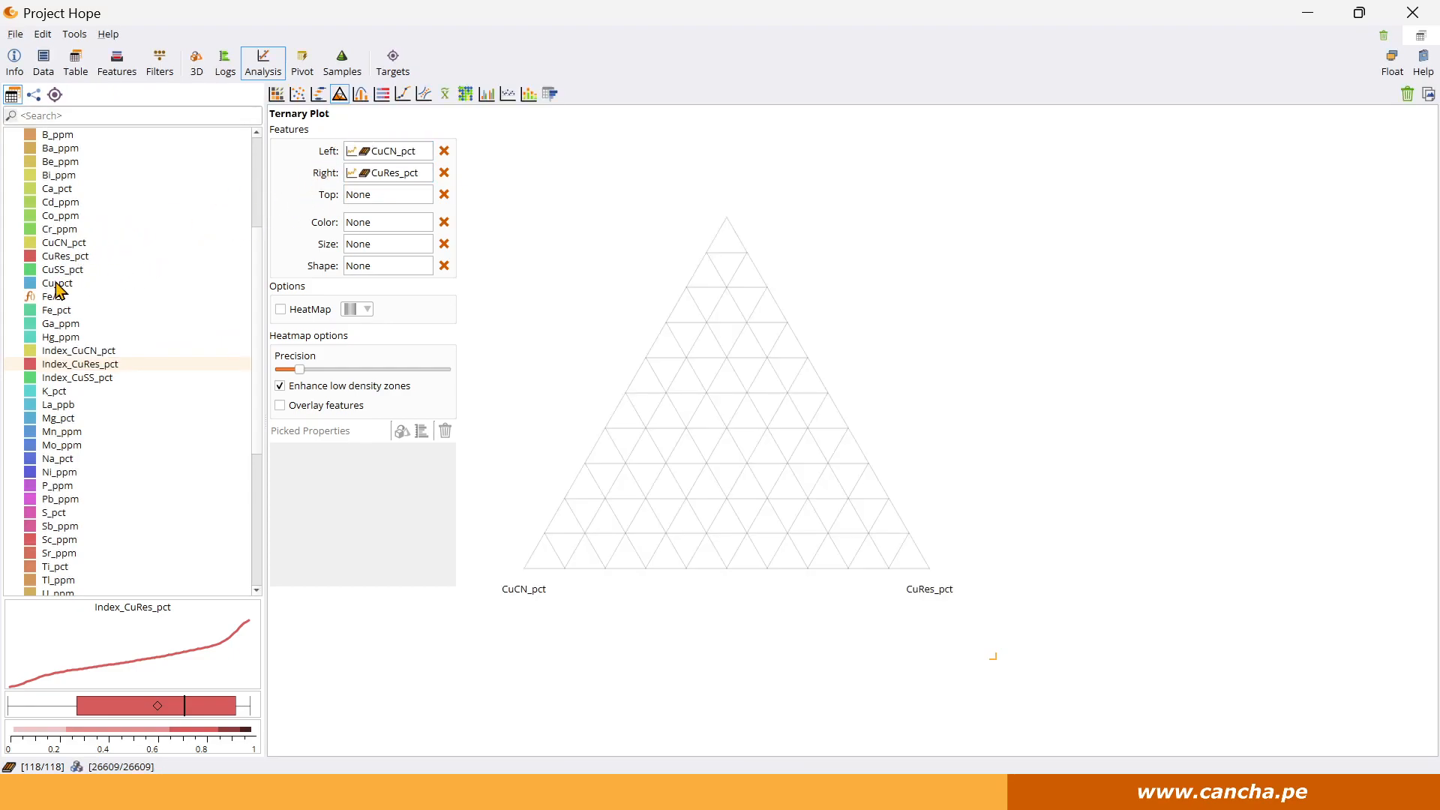
drag(57, 285, 362, 196)
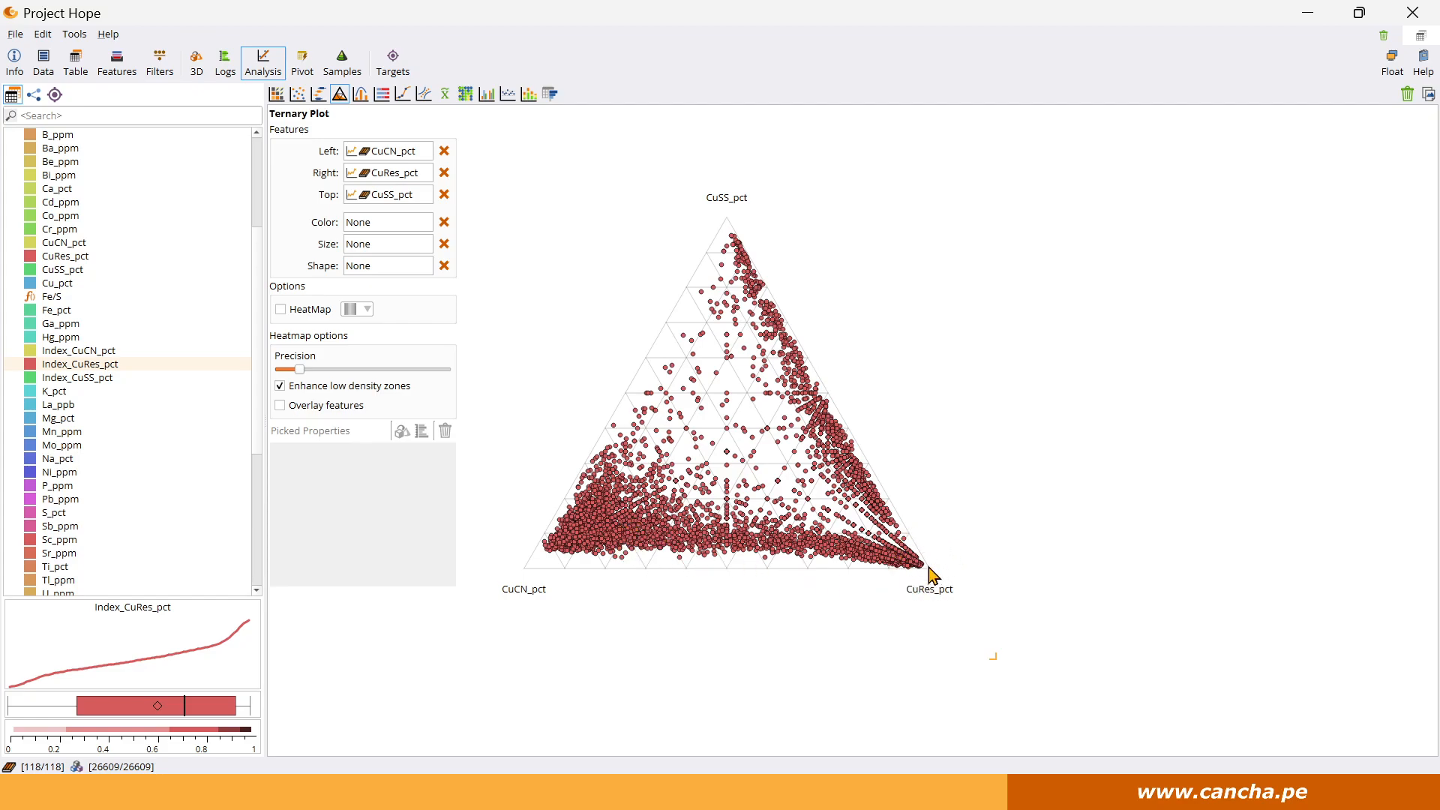
Preview the ternary plot as a heat map, return it to points and color them by Fe/S.
click(282, 310)
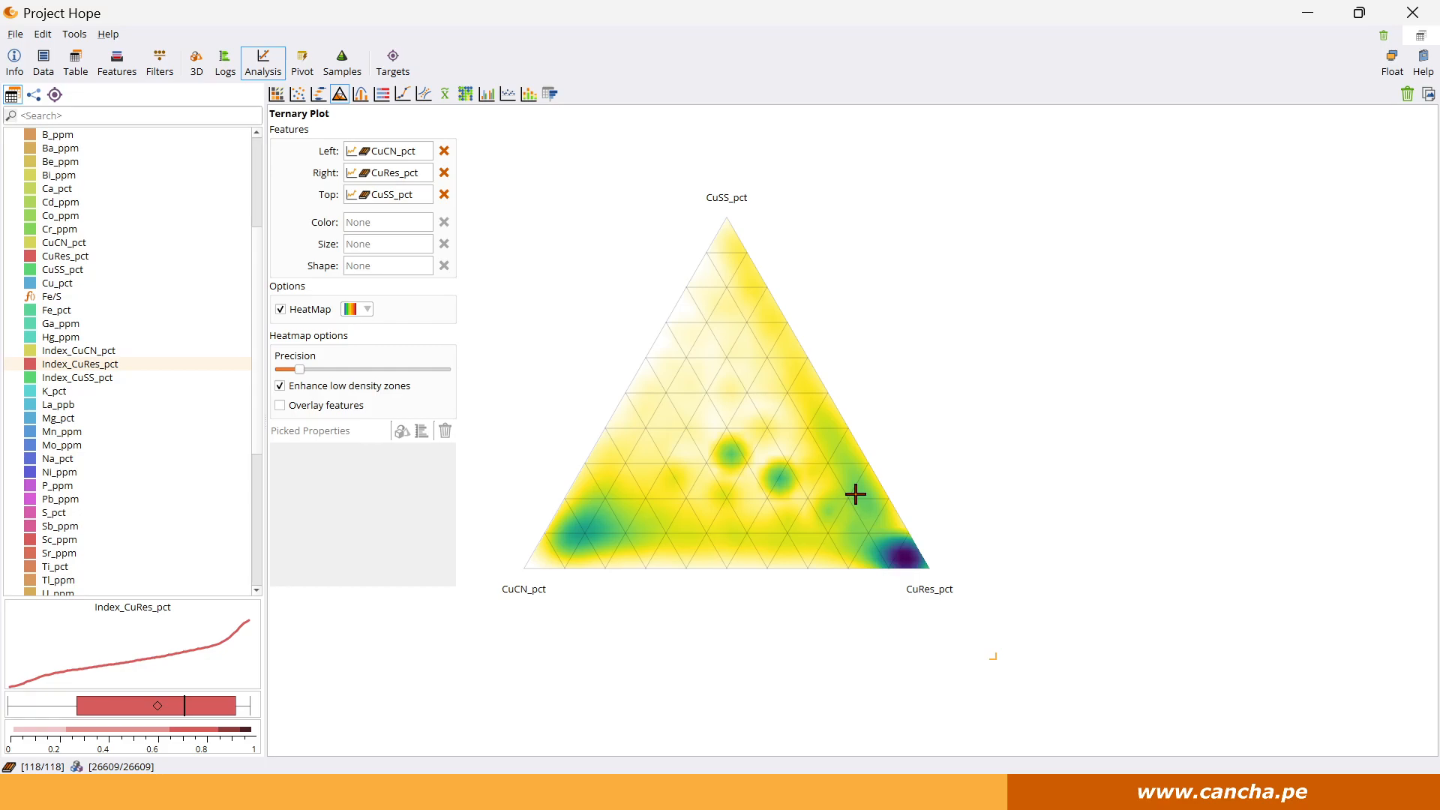
click(281, 309)
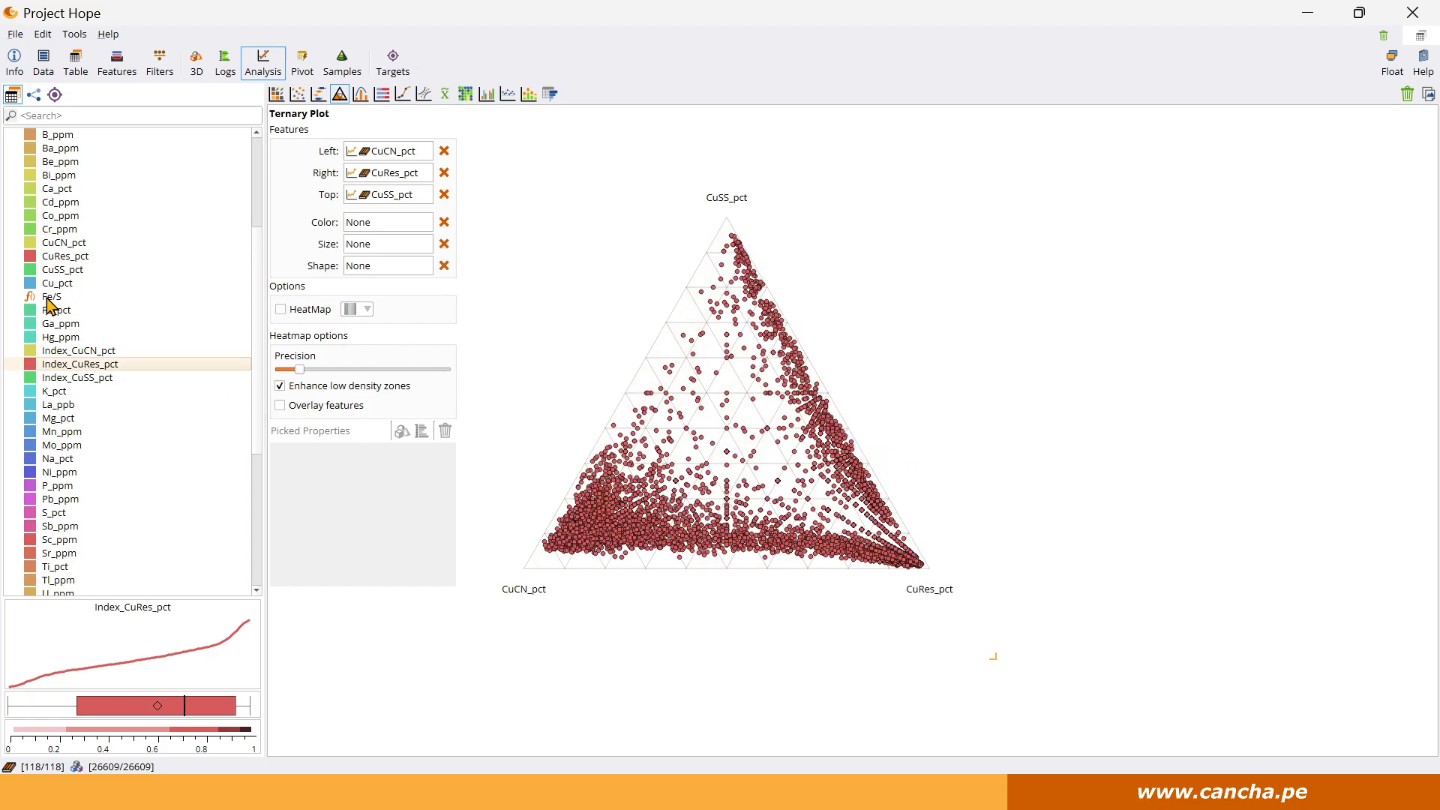
drag(53, 300, 410, 221)
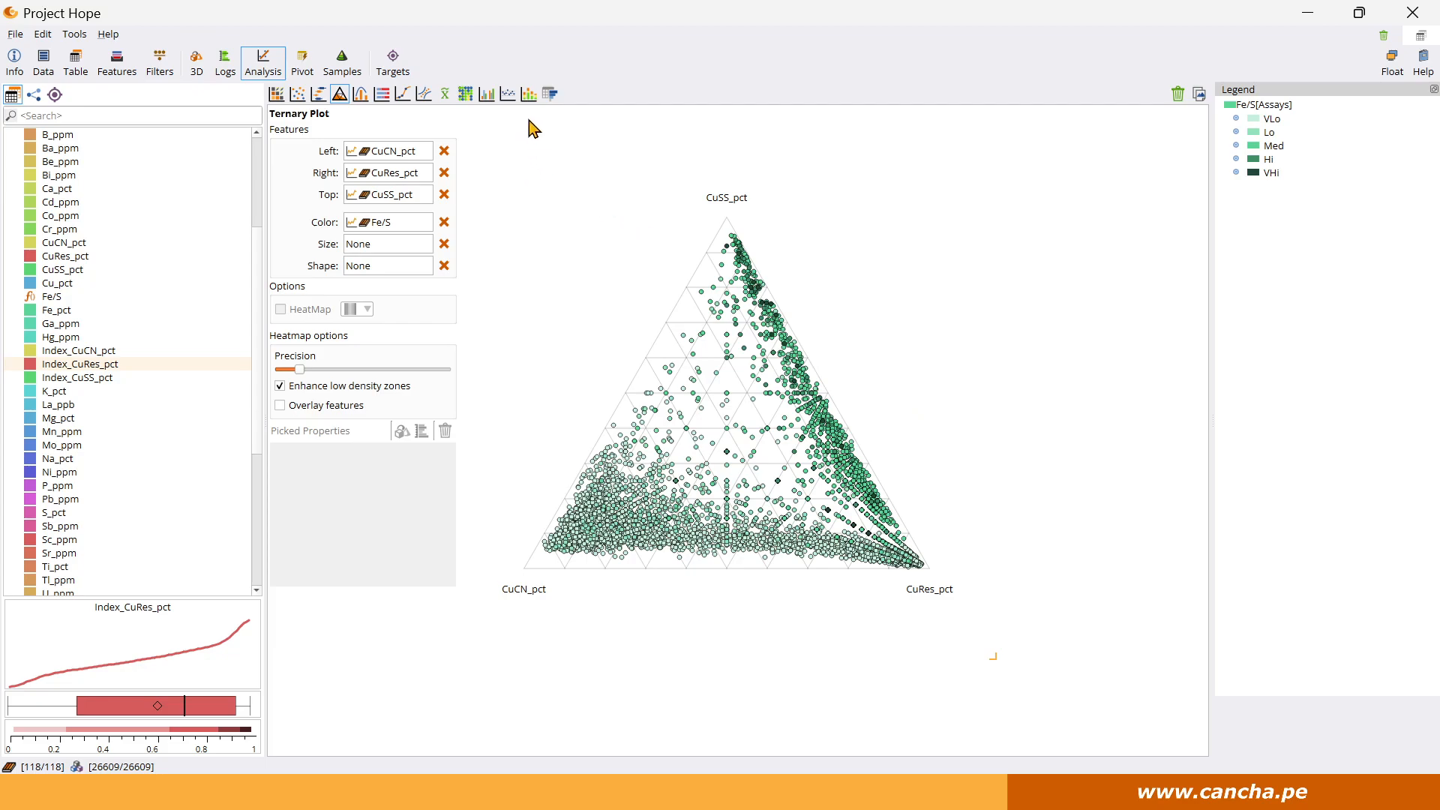
Start a stacked plot with Index_CuSS_pct, Index_CuCN_pct and Index_CuRes_pct as its features.
click(528, 93)
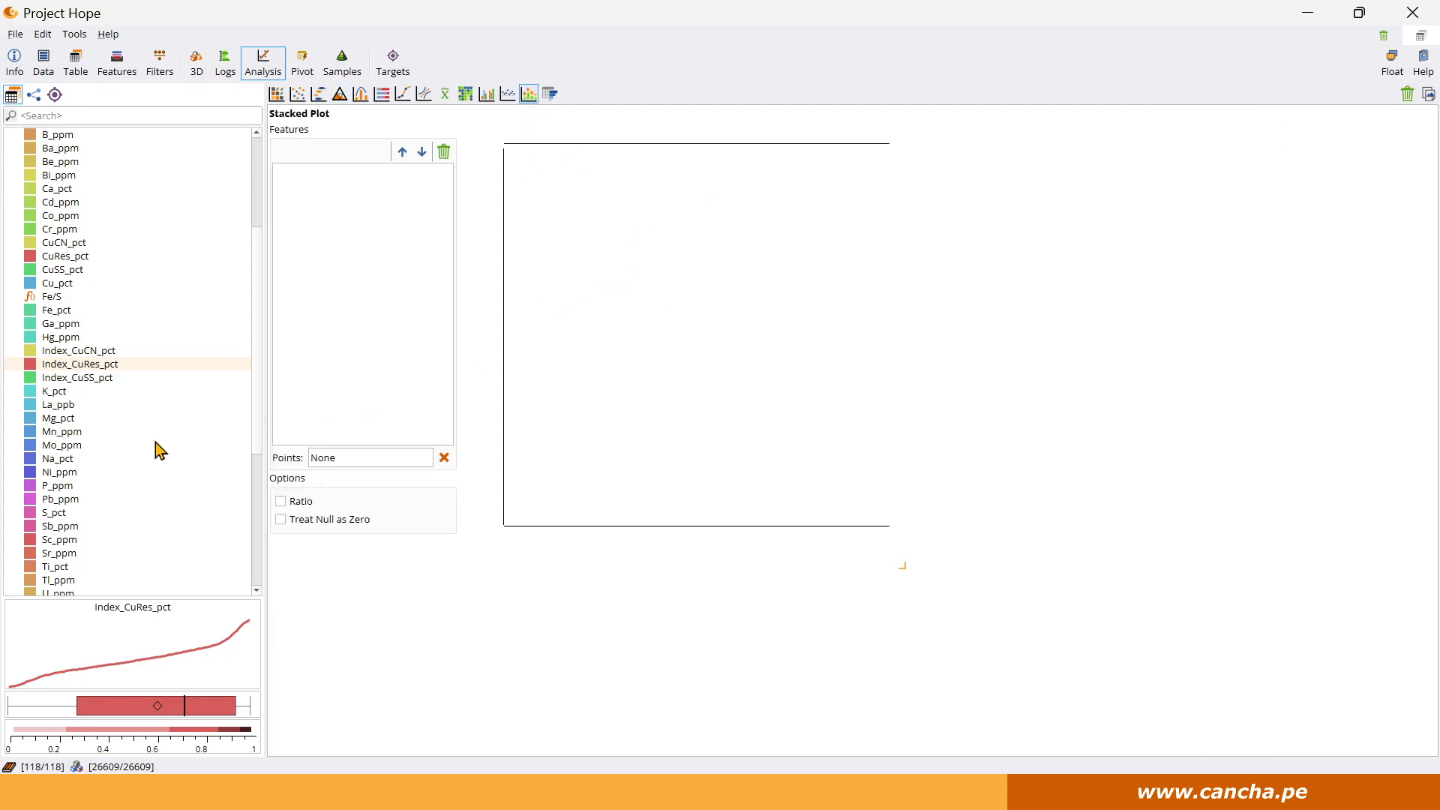
scroll(150, 447, down, 6)
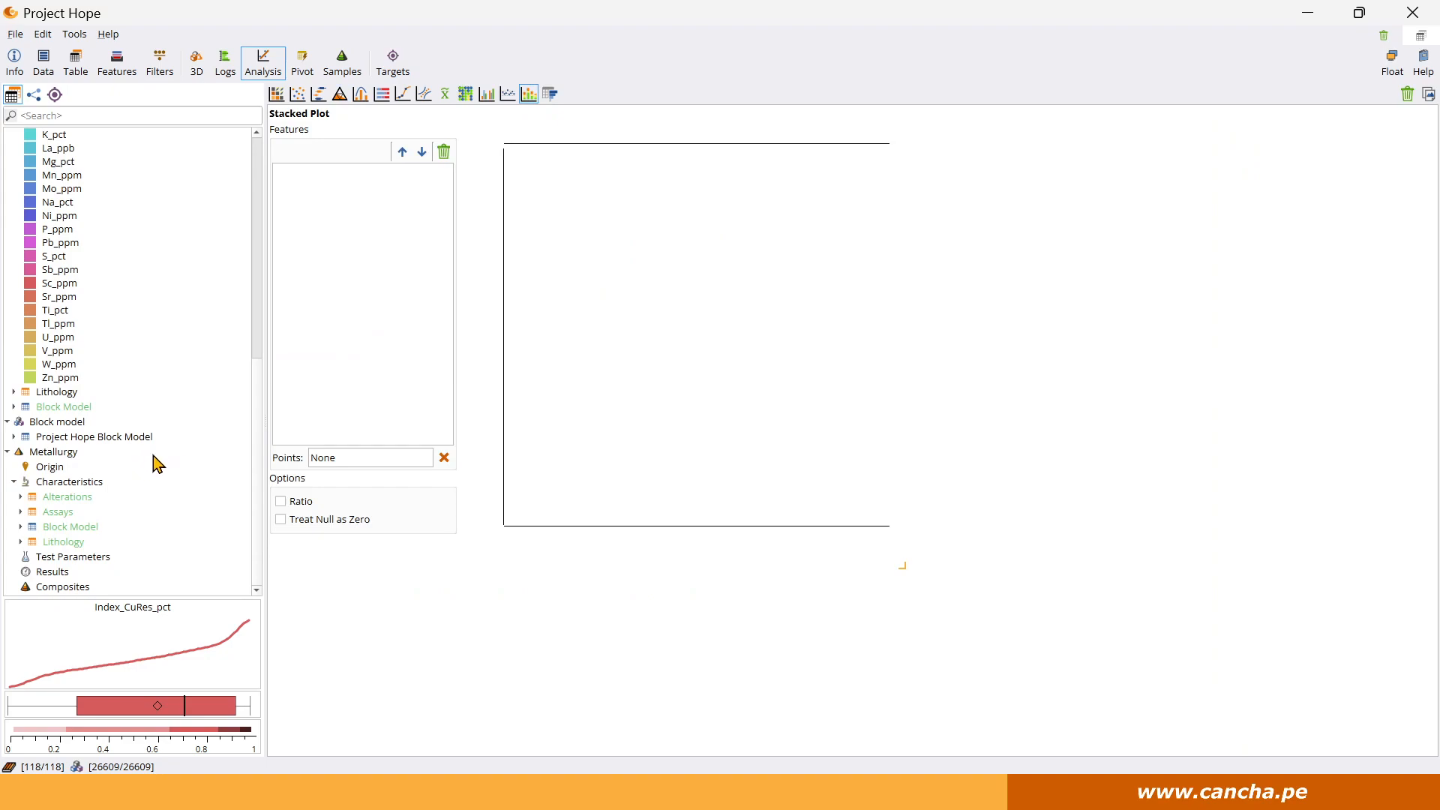
scroll(153, 456, up, 6)
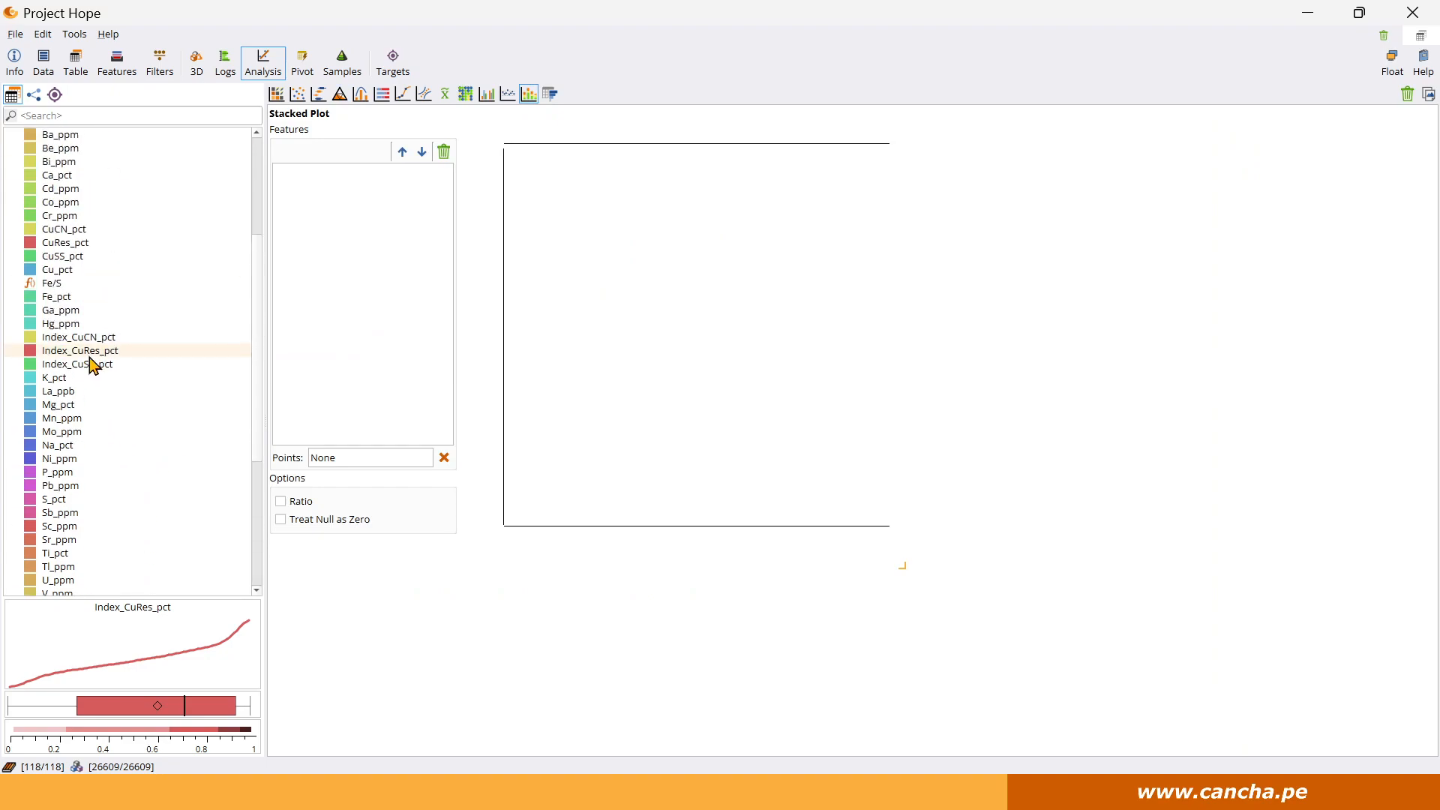
scroll(124, 437, down, 6)
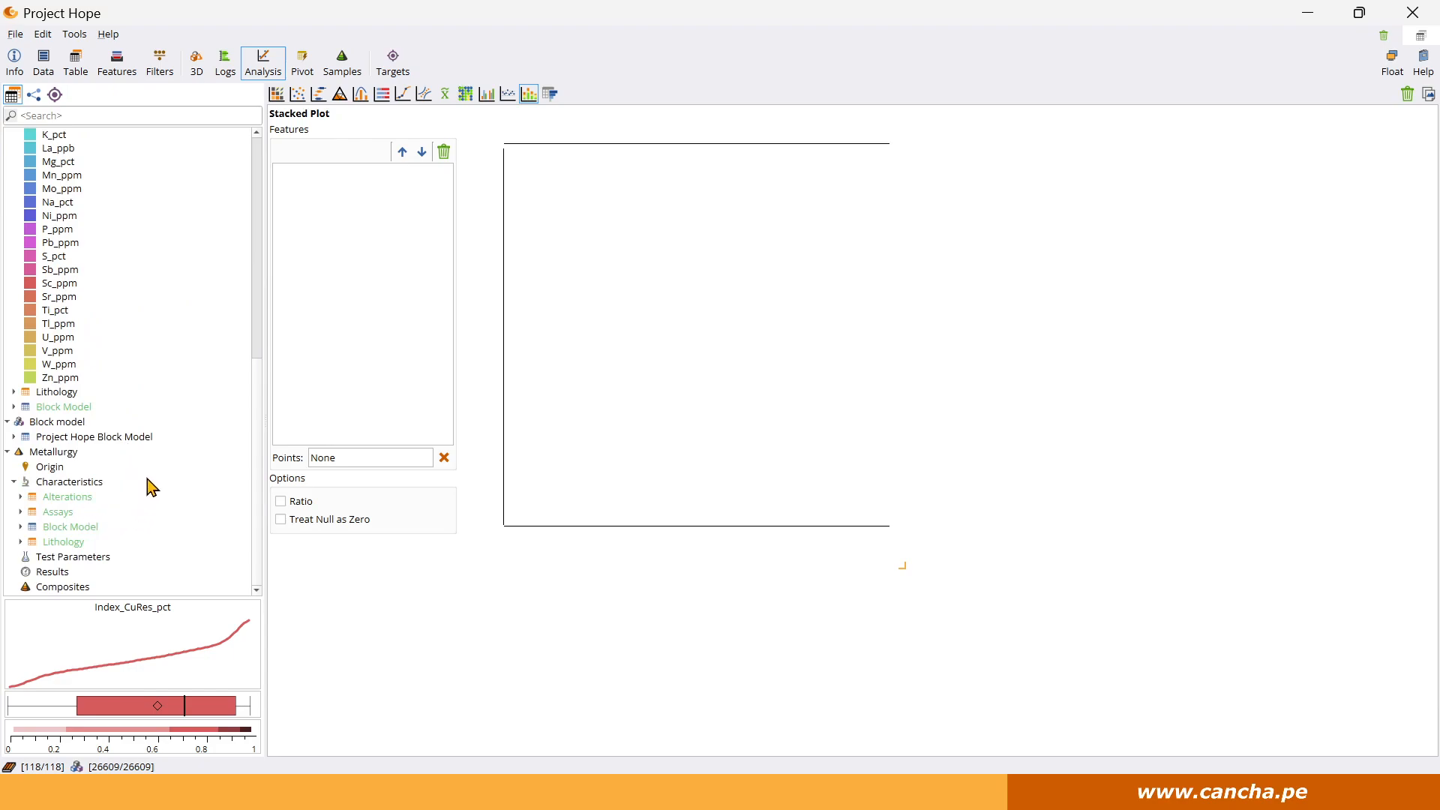
scroll(147, 485, up, 8)
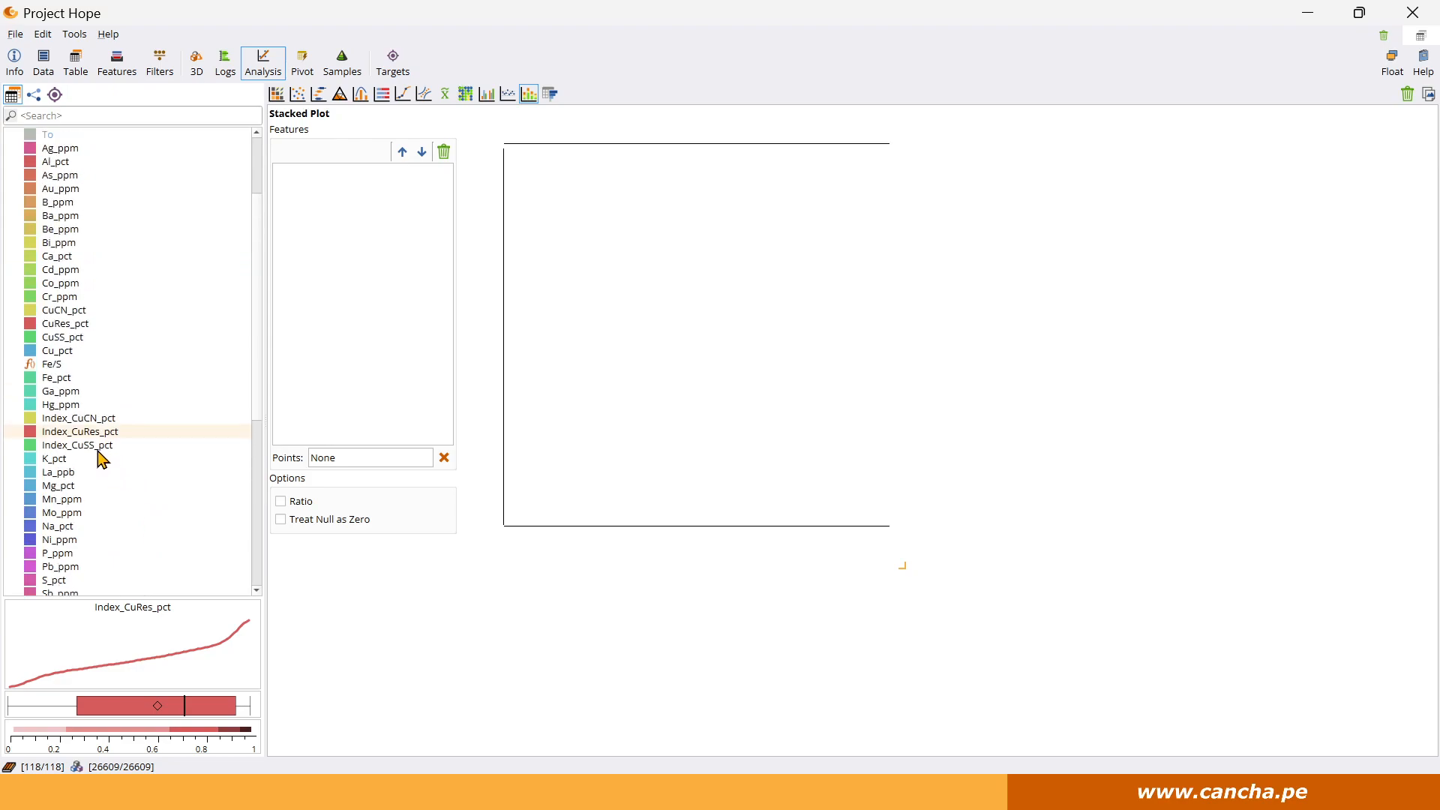
drag(91, 450, 310, 352)
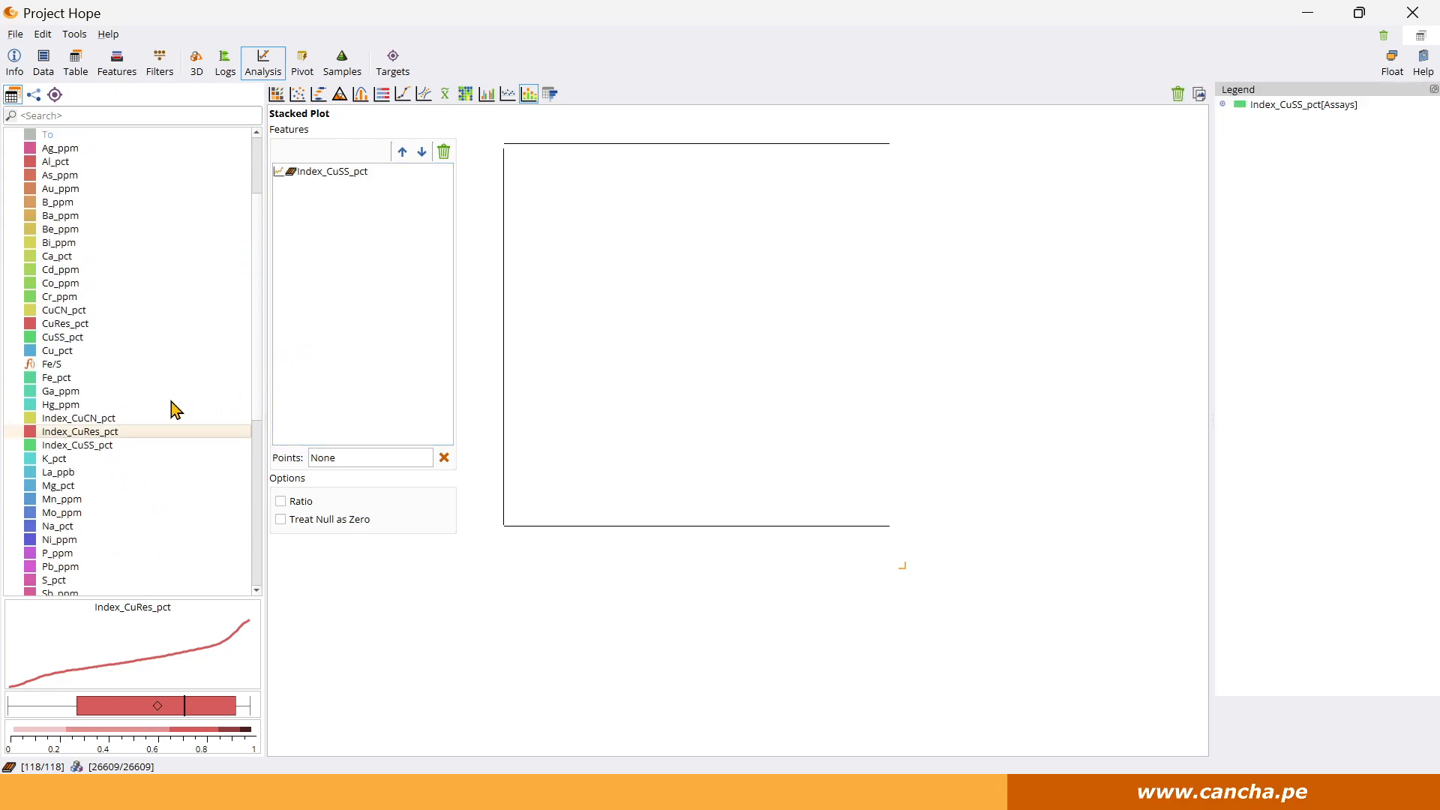
drag(97, 418, 326, 386)
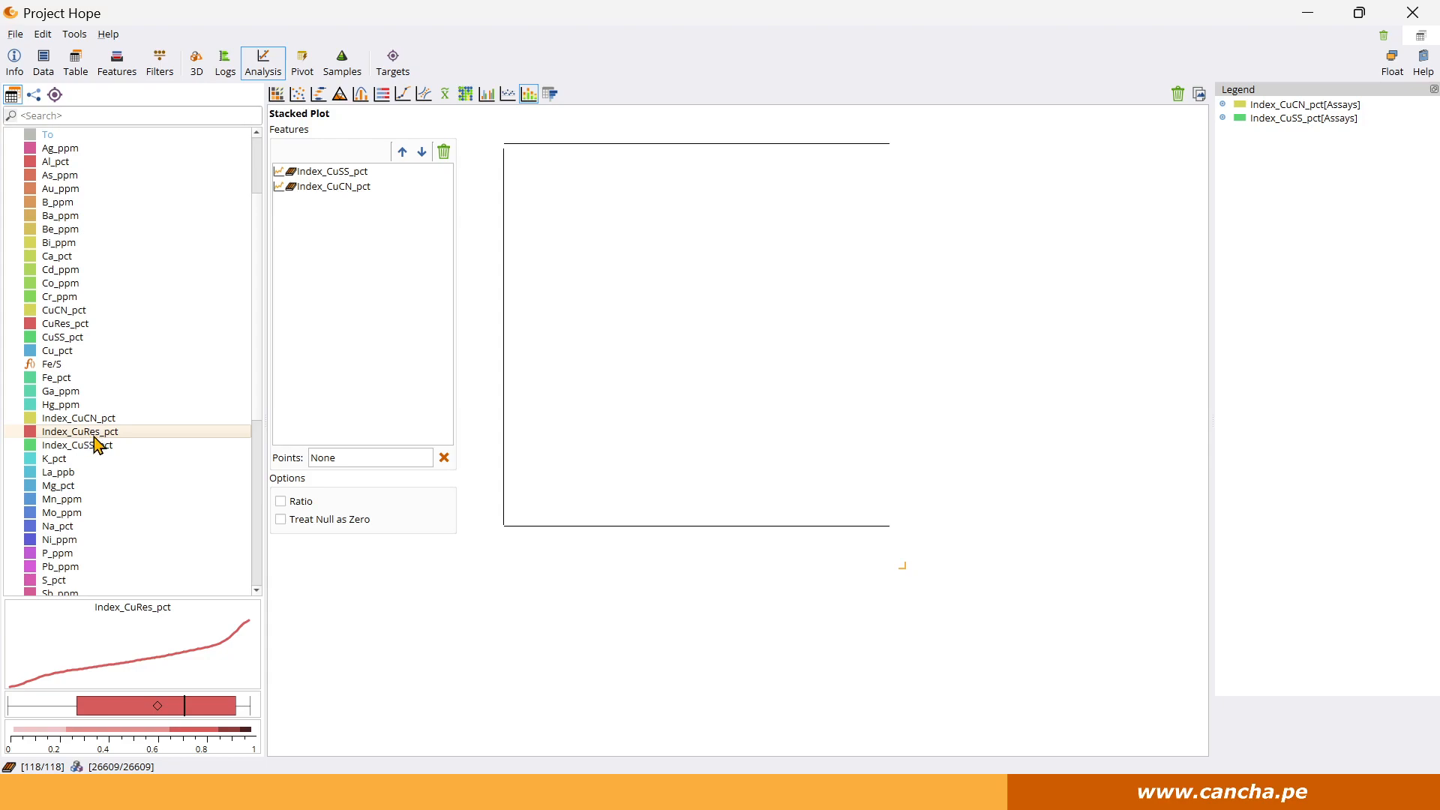
drag(94, 437, 327, 387)
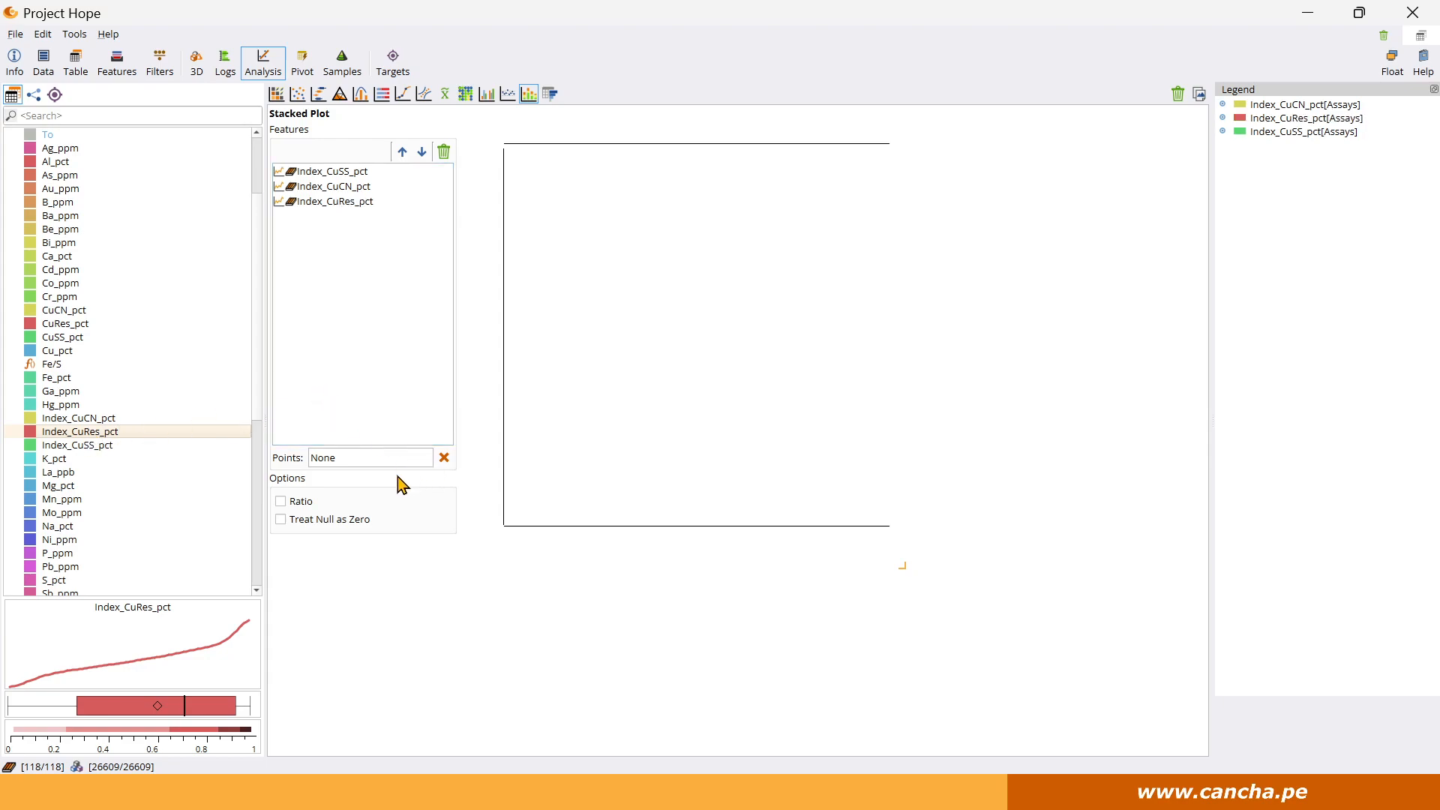
Try the Ratio and Treat Null as Zero options on the stacked plot and clear its index features.
click(282, 502)
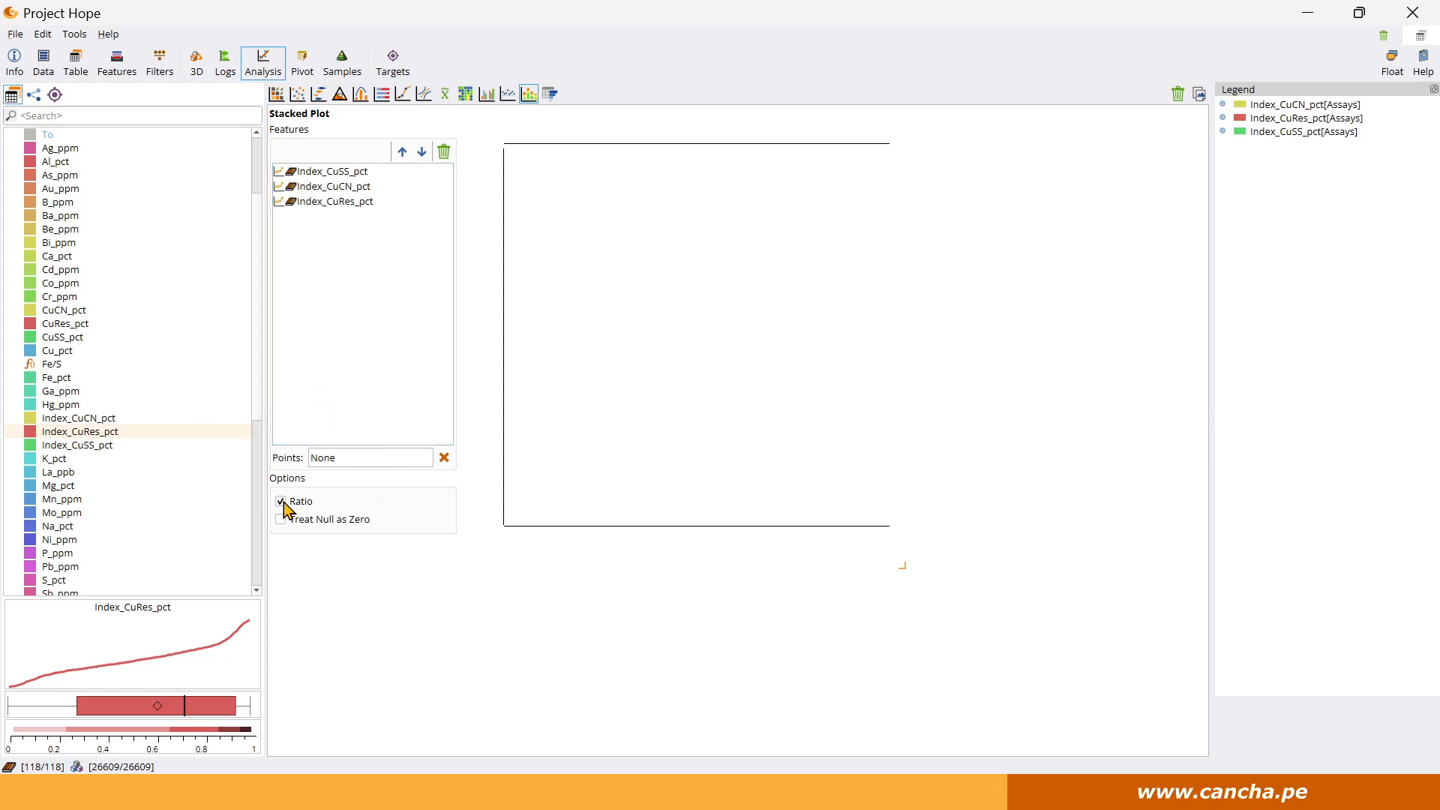
click(284, 520)
click(443, 152)
Add CU and AU from Project Hope Block Model to the stacked plot and resize the plot area slightly wider.
scroll(138, 295, up, 3)
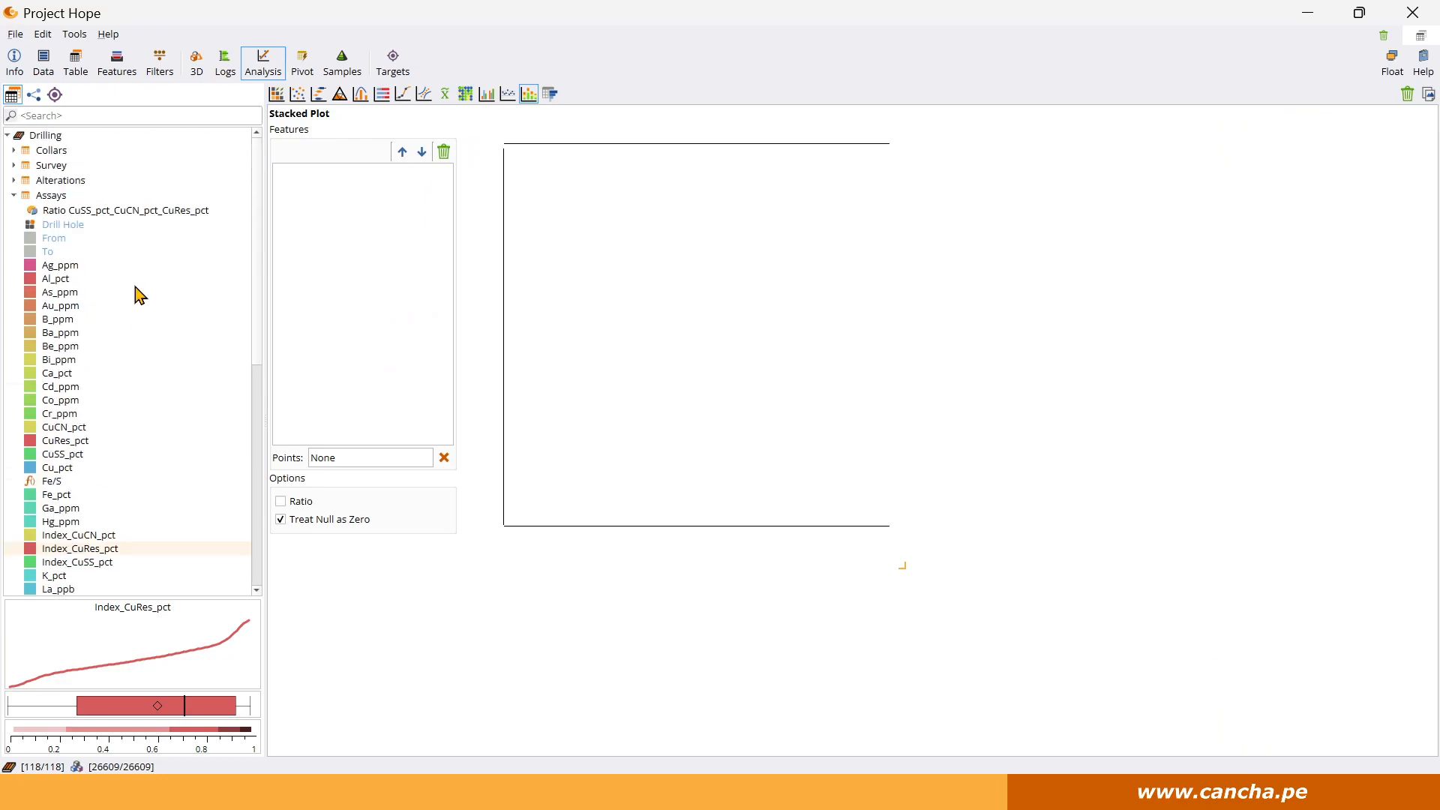
scroll(138, 295, down, 10)
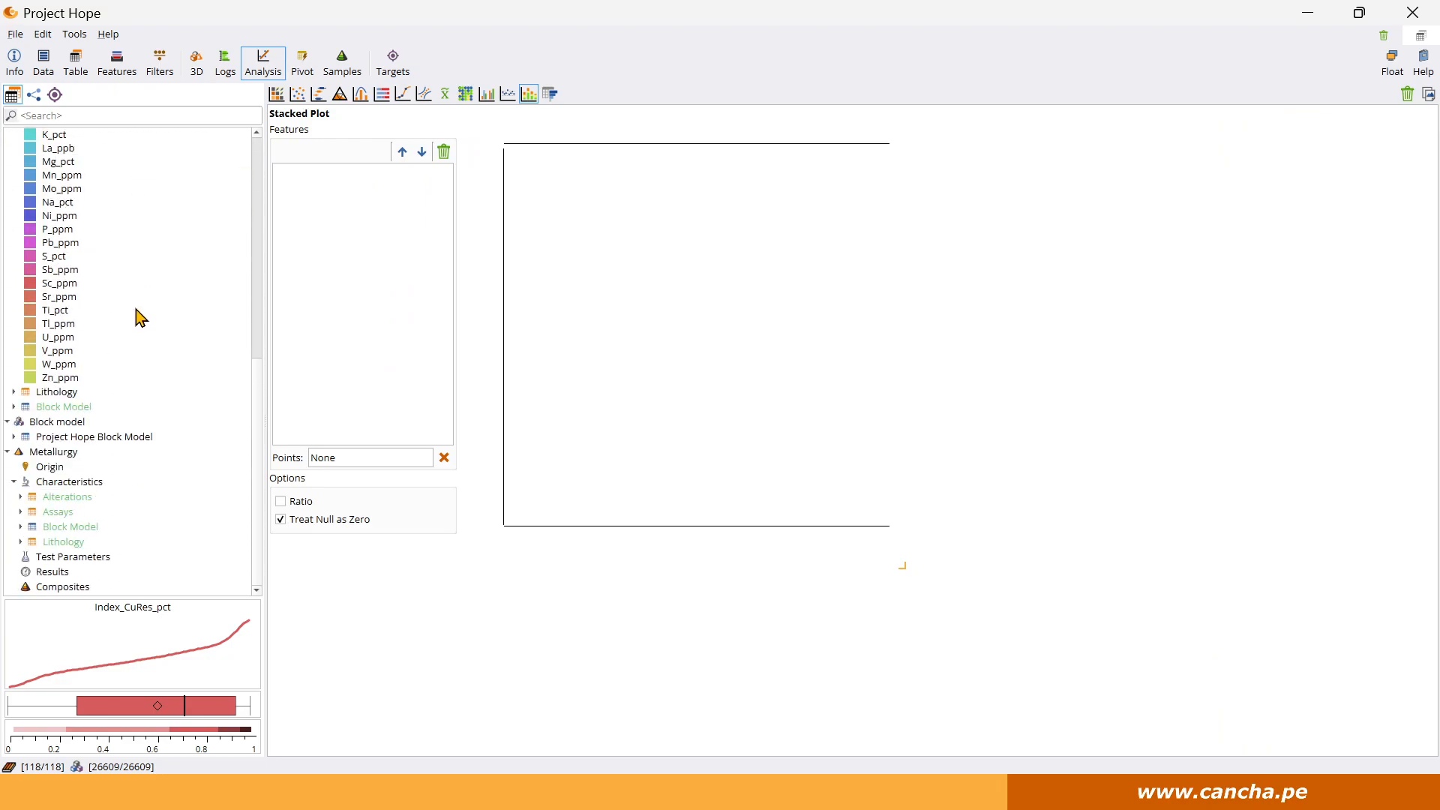
double_click(56, 439)
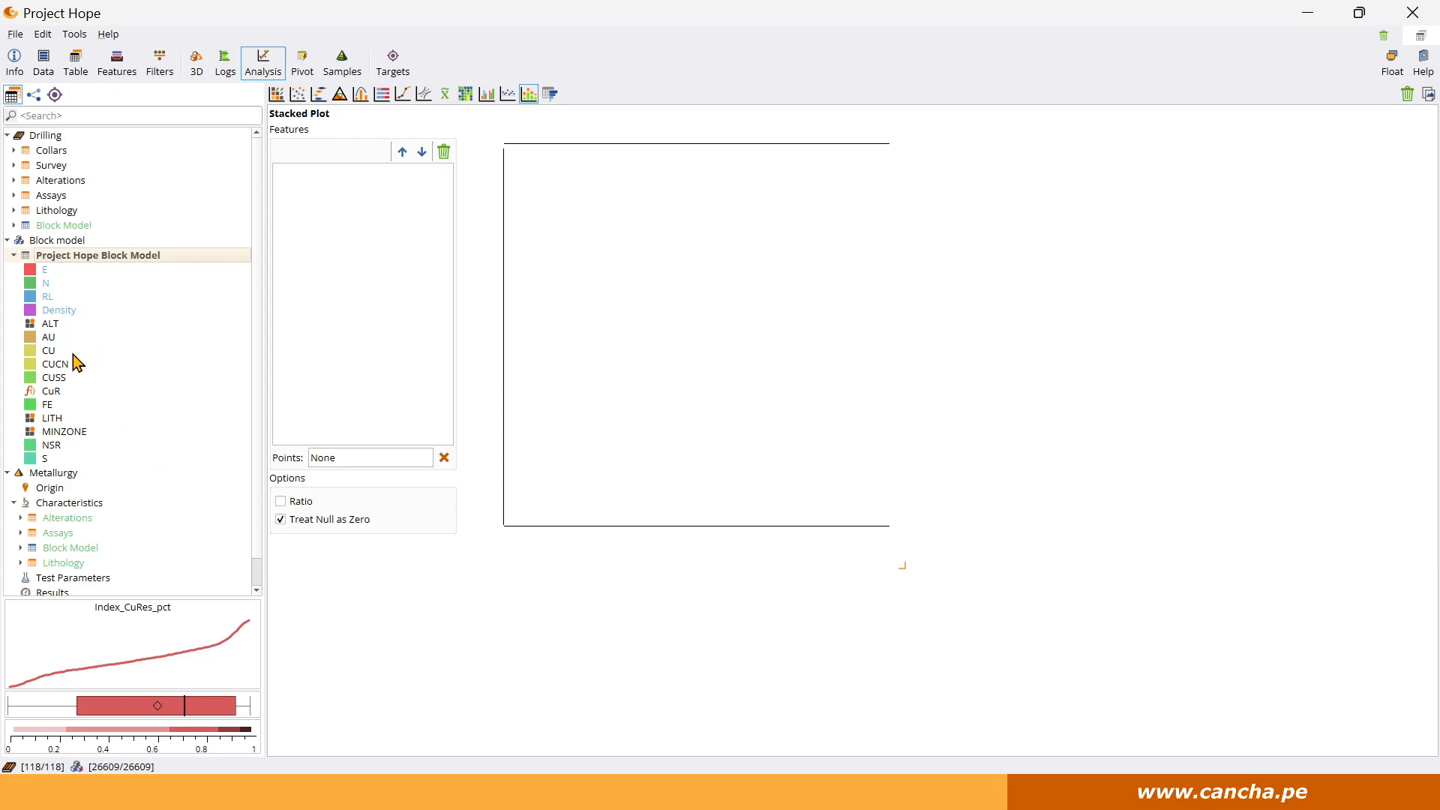
drag(48, 350, 315, 326)
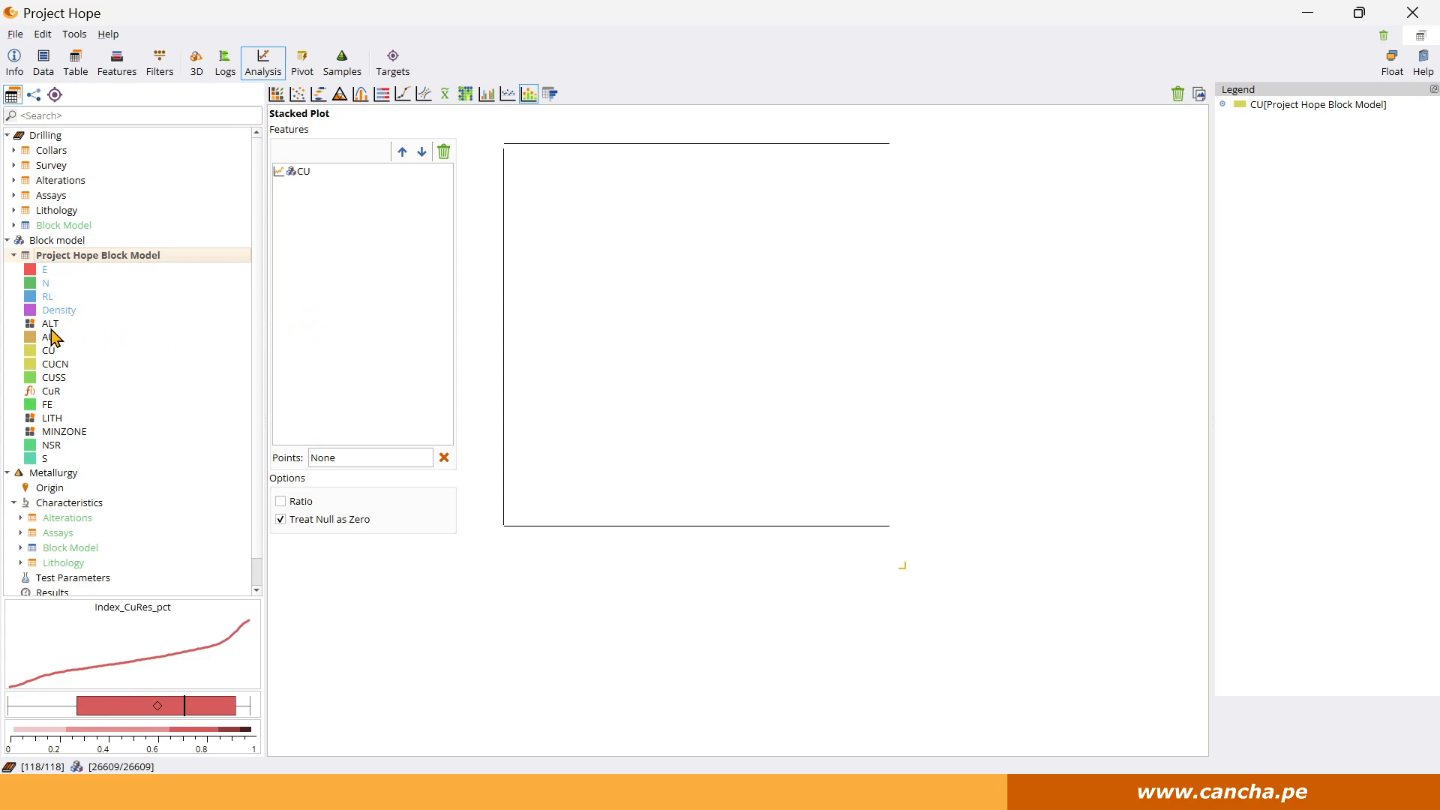
drag(51, 331, 339, 337)
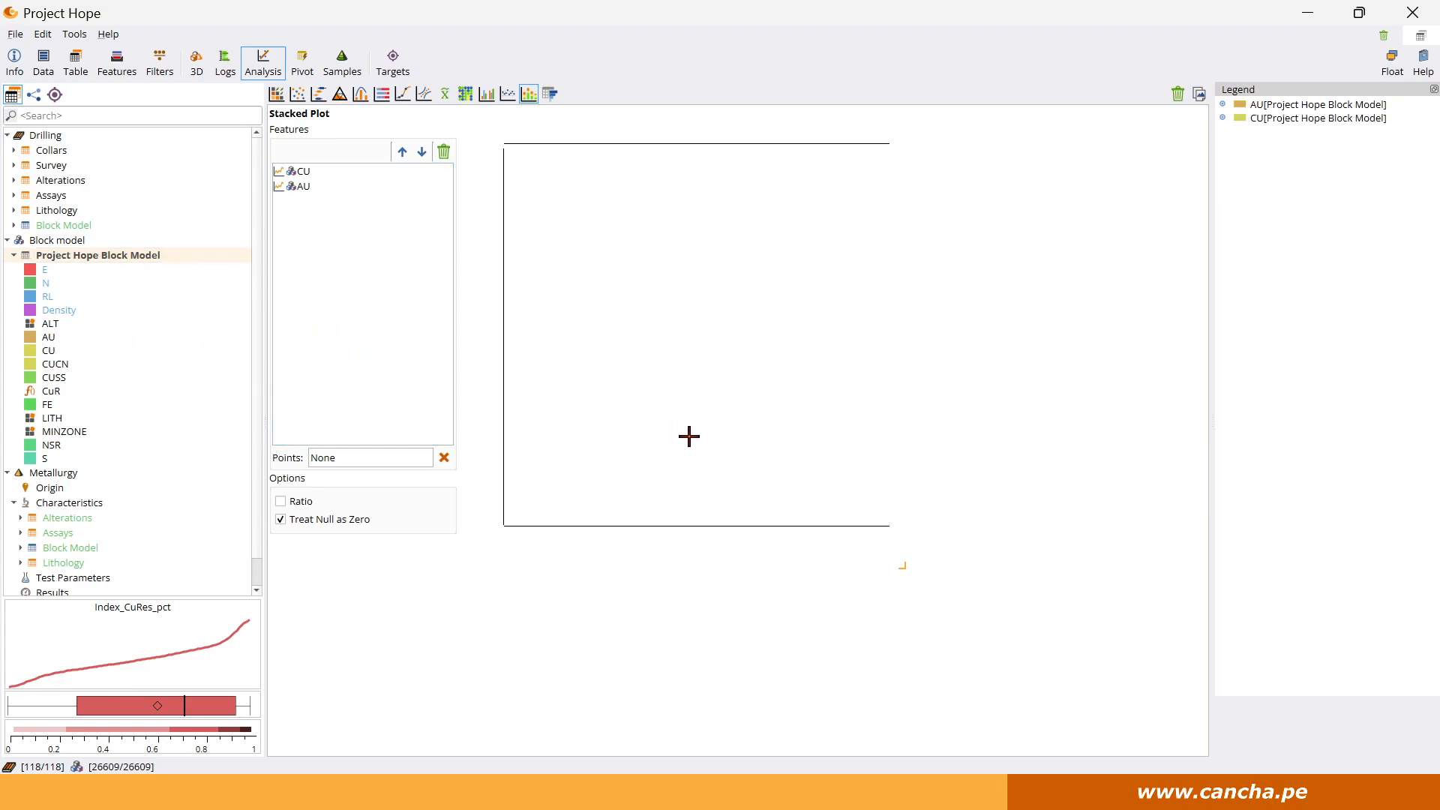
drag(903, 570, 942, 561)
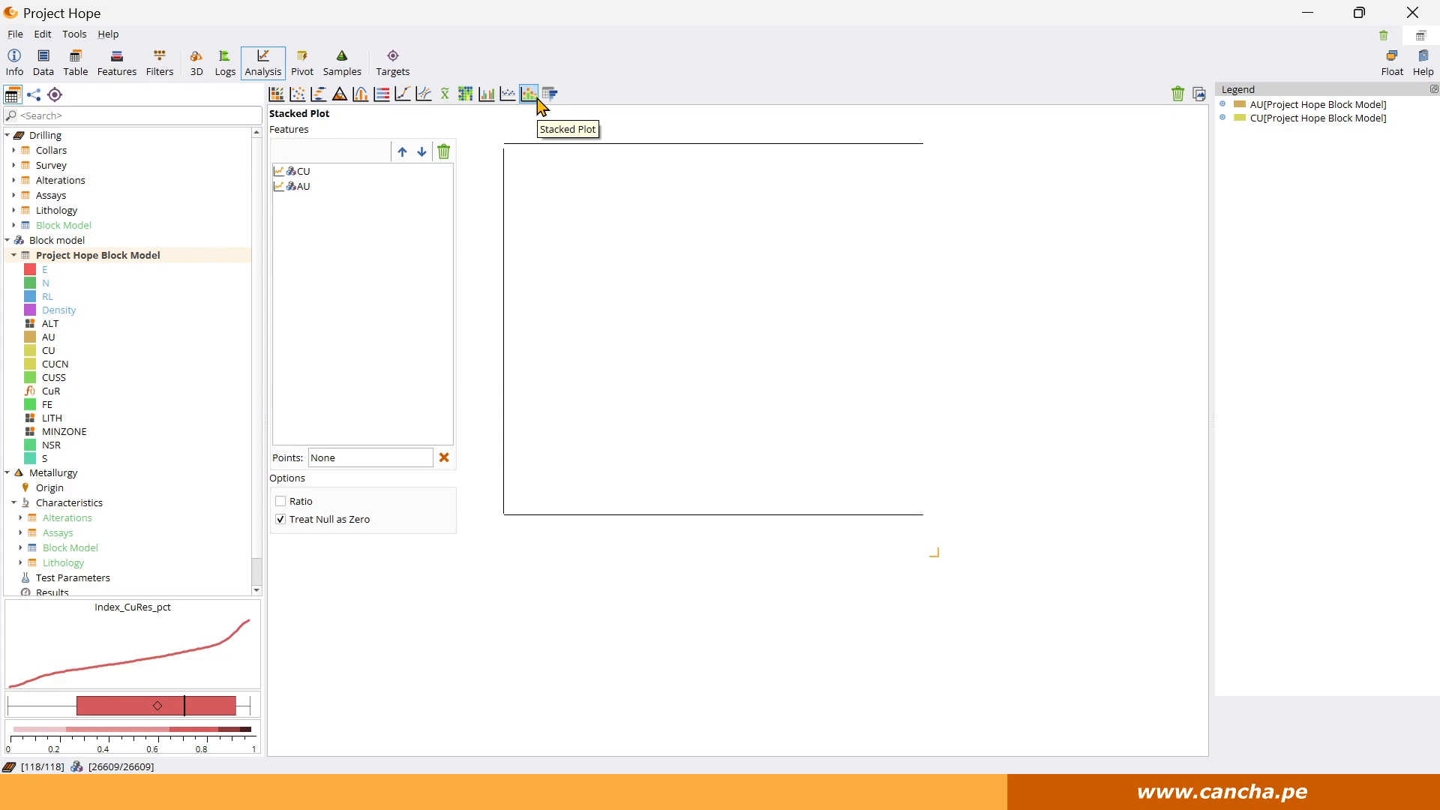
Start a ratio chart with AU and CU from Project Hope Block Model as its features.
click(383, 96)
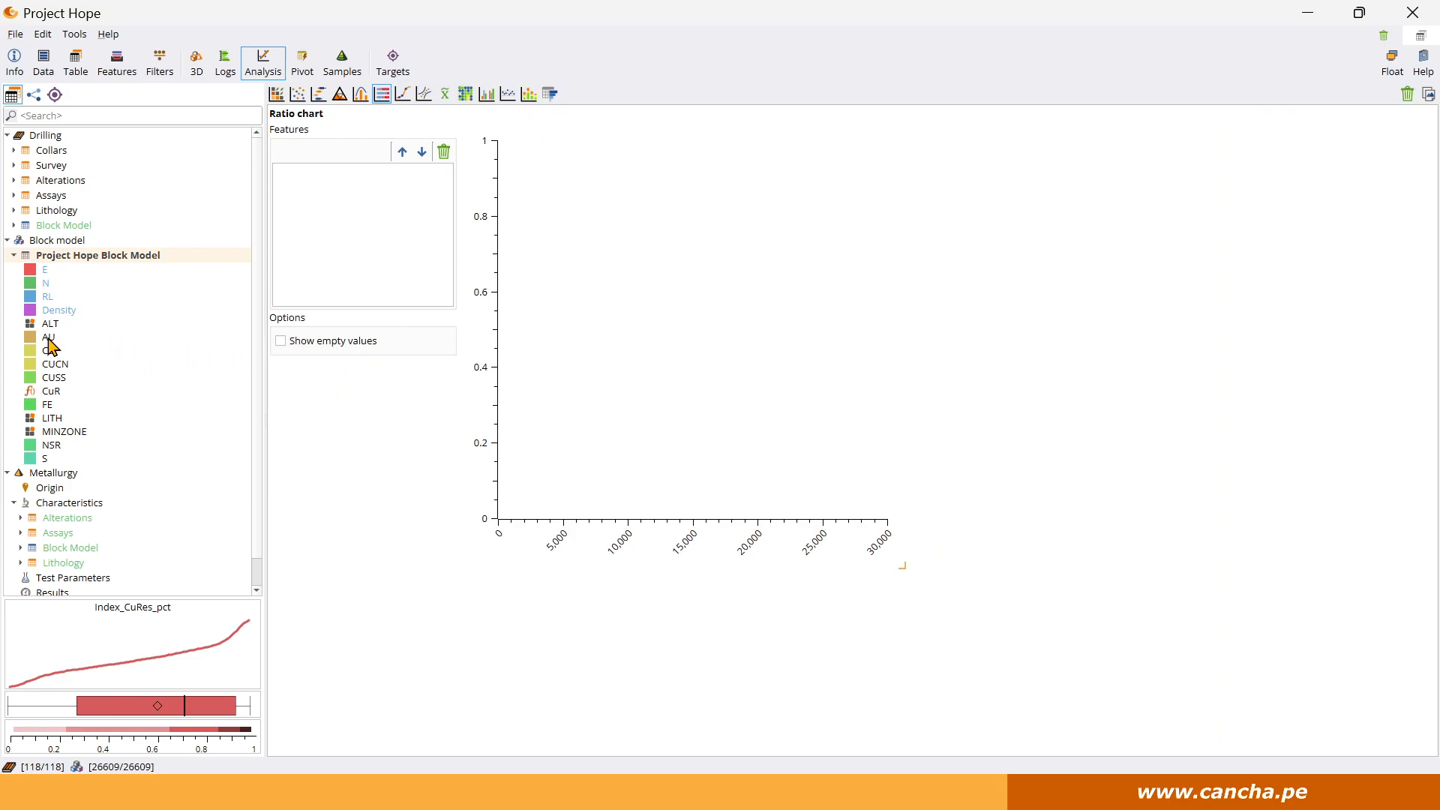
drag(49, 343, 322, 284)
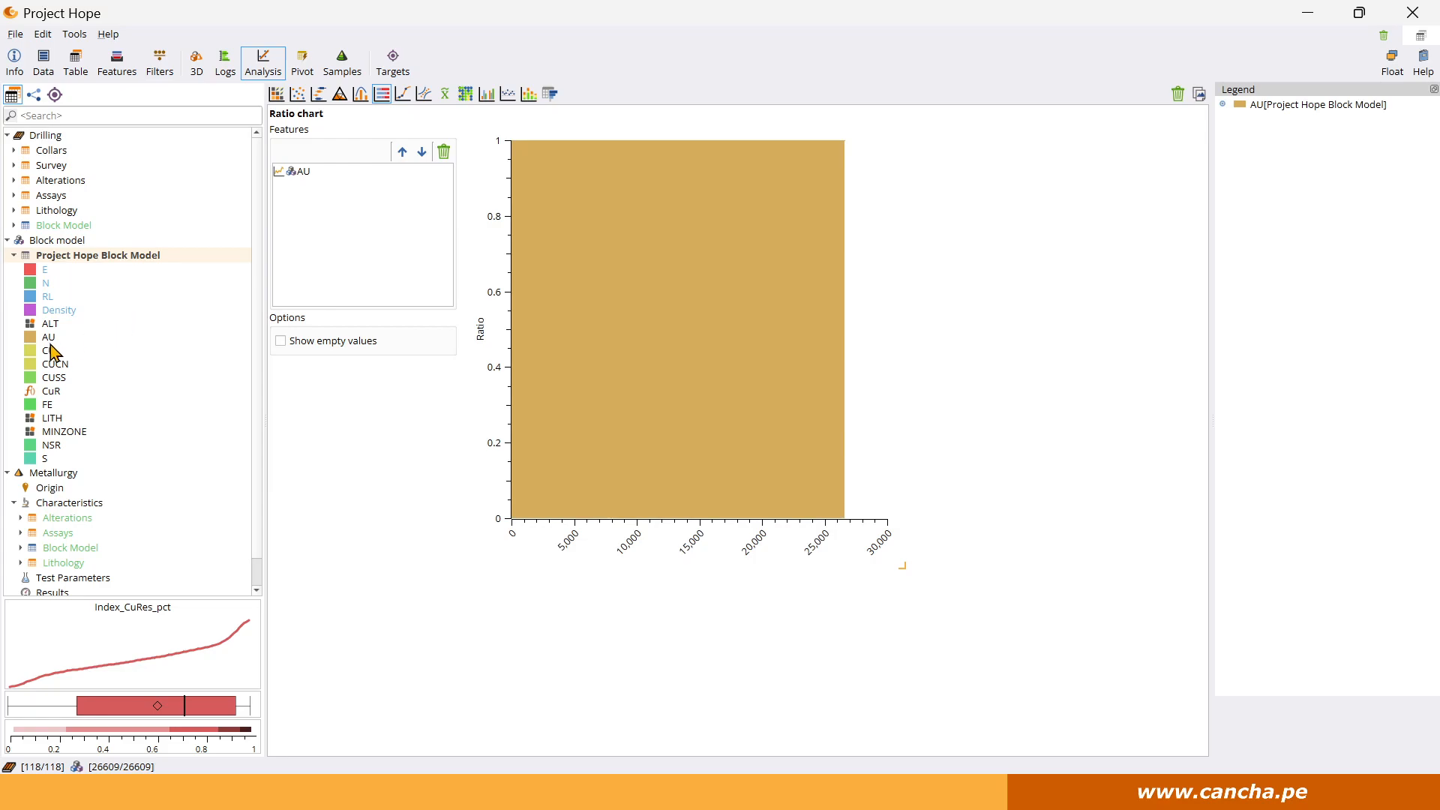
drag(51, 351, 376, 257)
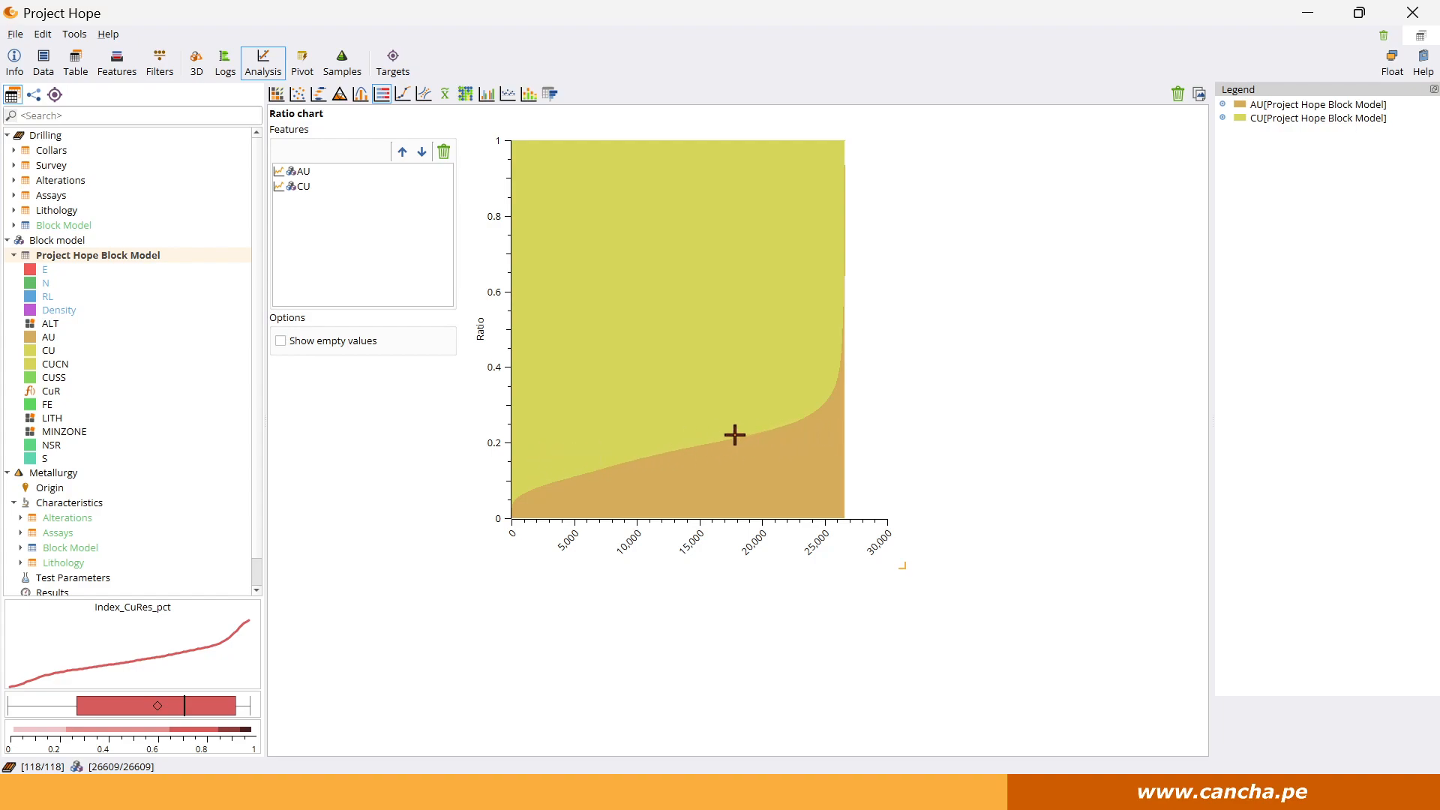
Try FE in place of AU in the ratio chart, and remove FE and CU to empty its feature list.
drag(39, 406, 242, 188)
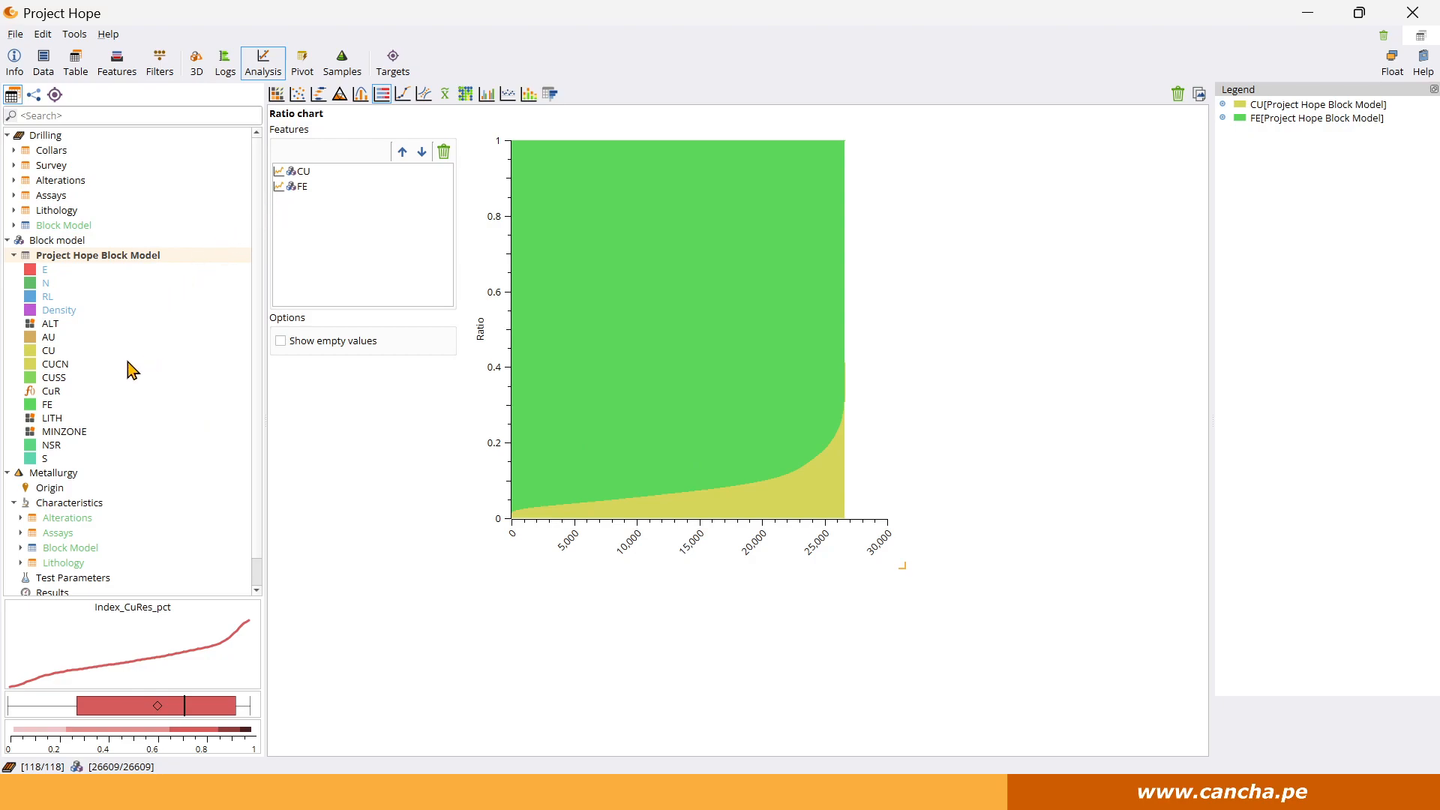
drag(304, 195, 150, 233)
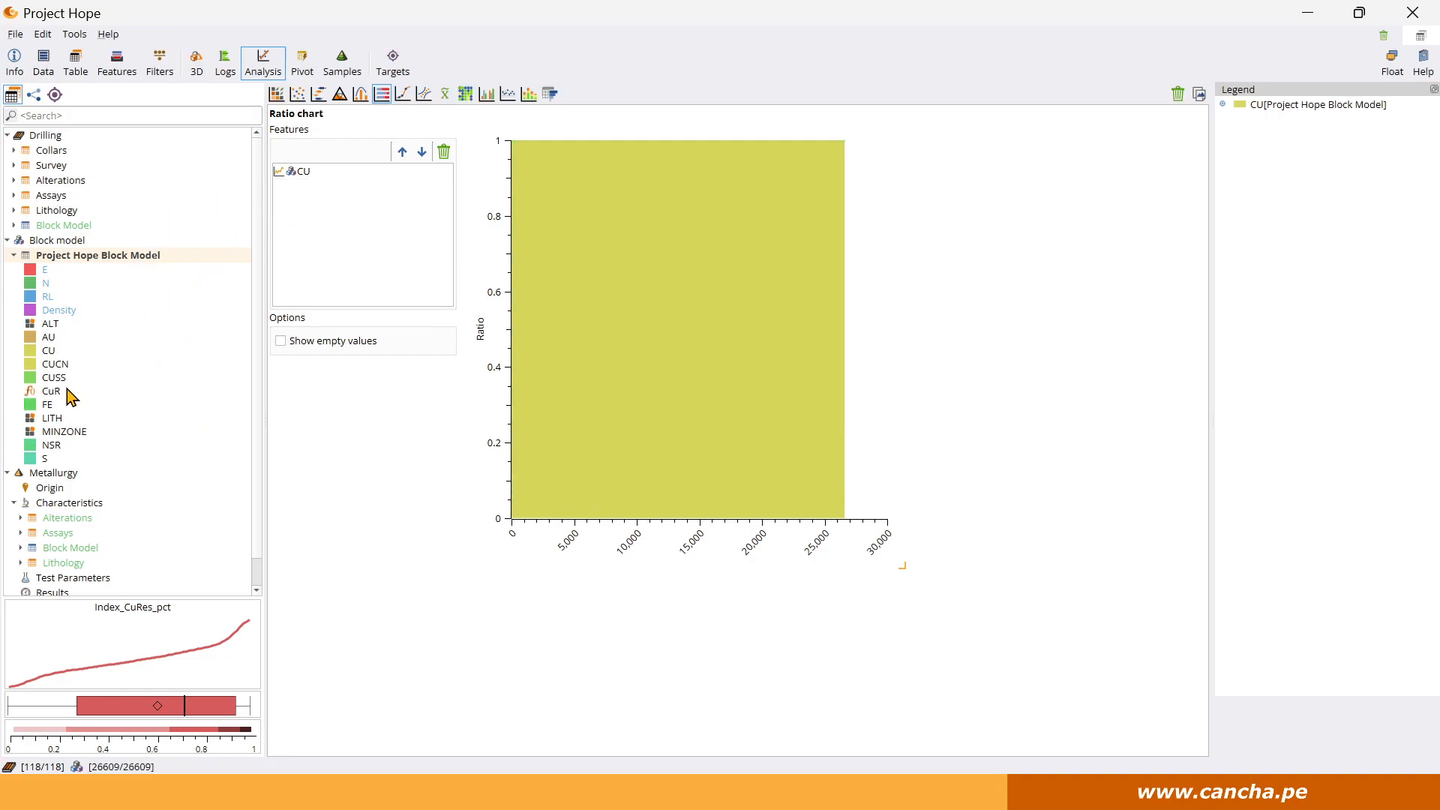
drag(293, 171, 116, 299)
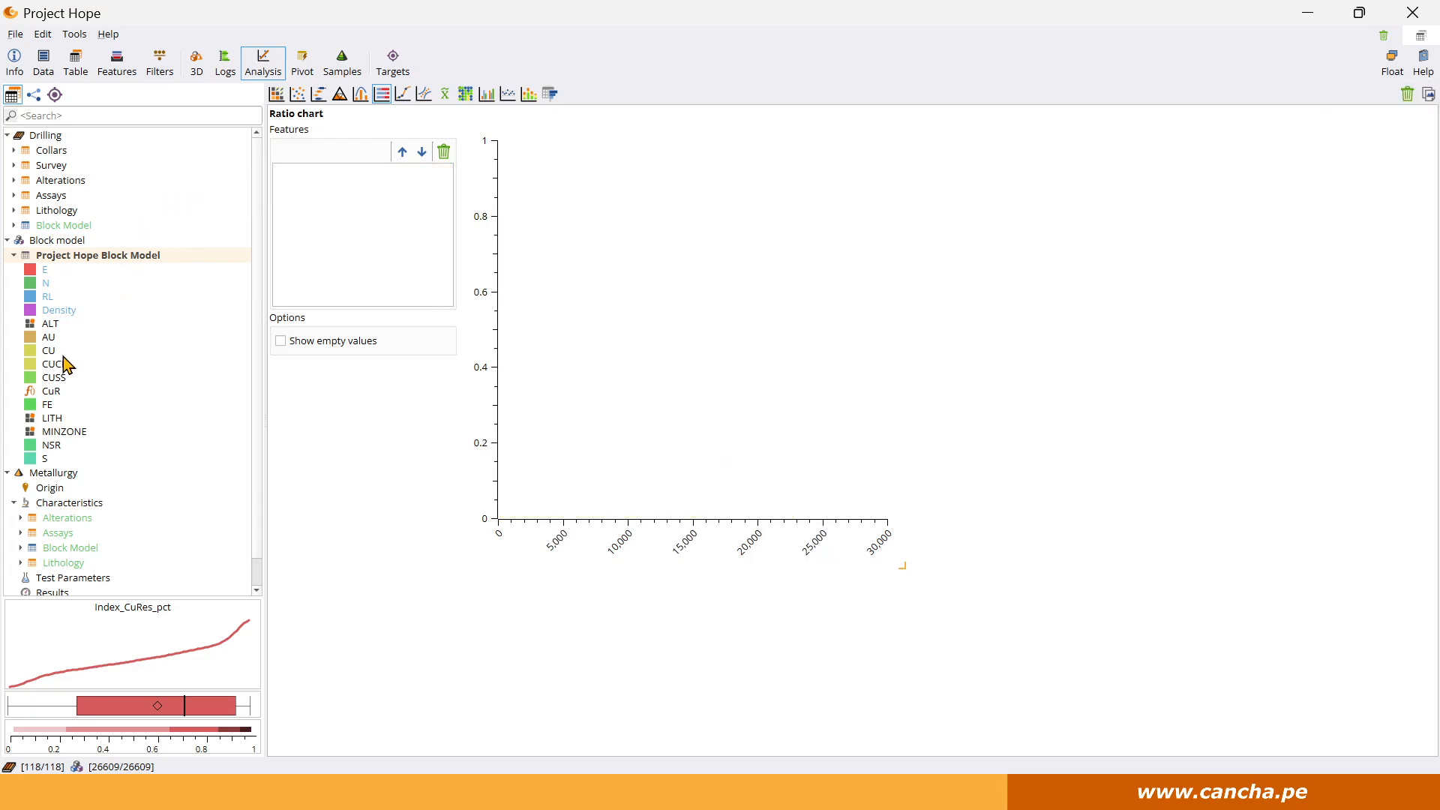
Add CUSS, CUCN and CuR from Project Hope Block Model to the ratio chart in that order.
drag(60, 384, 395, 243)
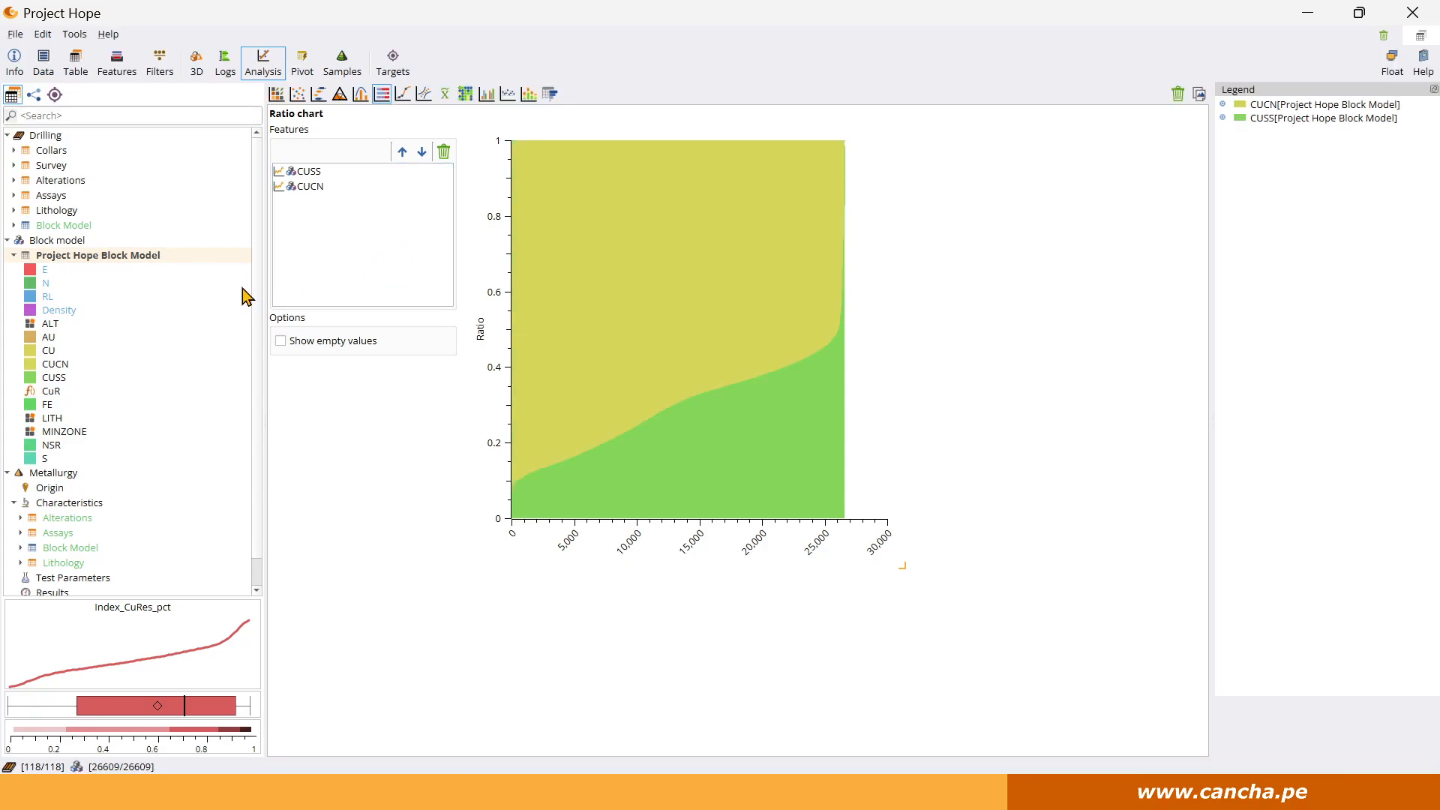
drag(51, 396, 310, 279)
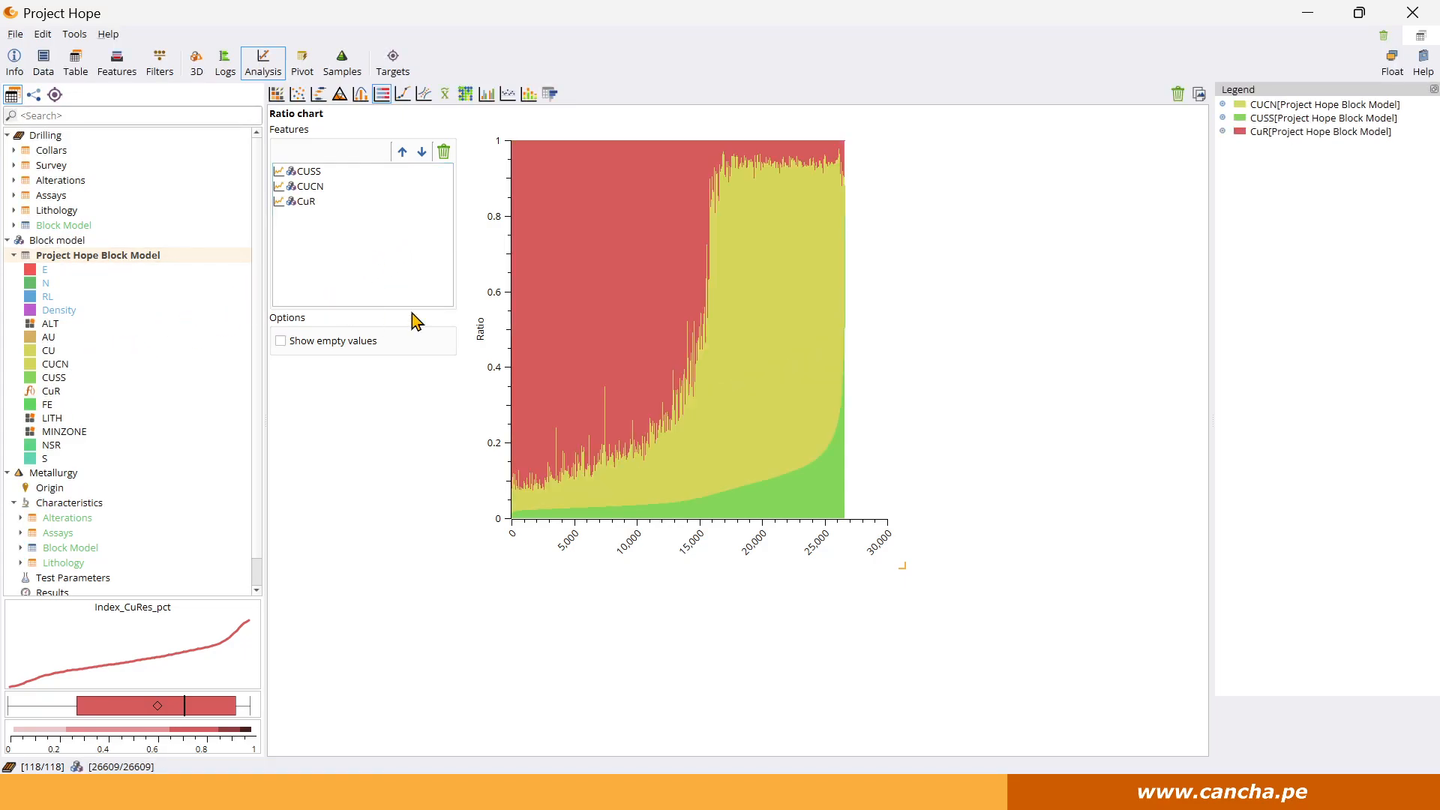